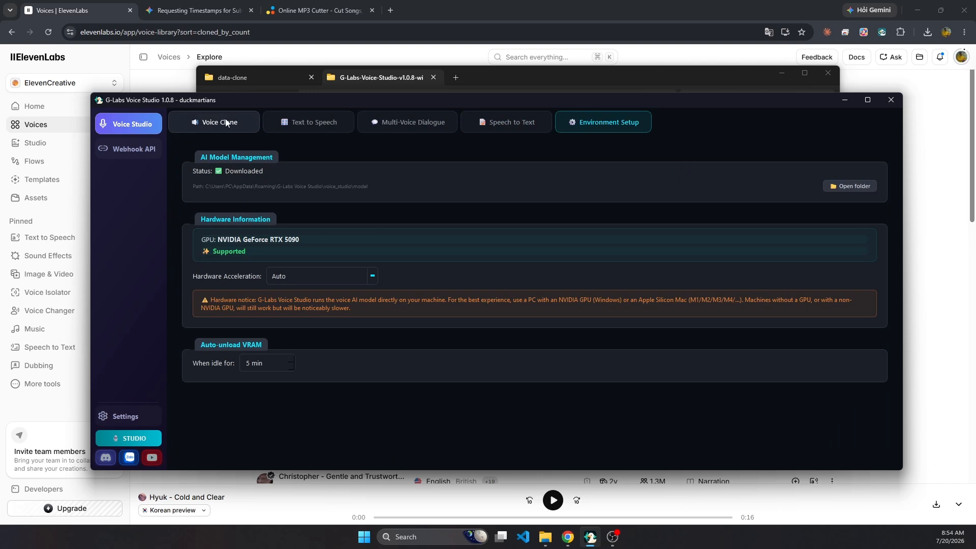
Open the Voice Clone workspace and look through the sample audio files in the data-clone folder.
{"action": "left_click", "coordinate": [227, 123]}
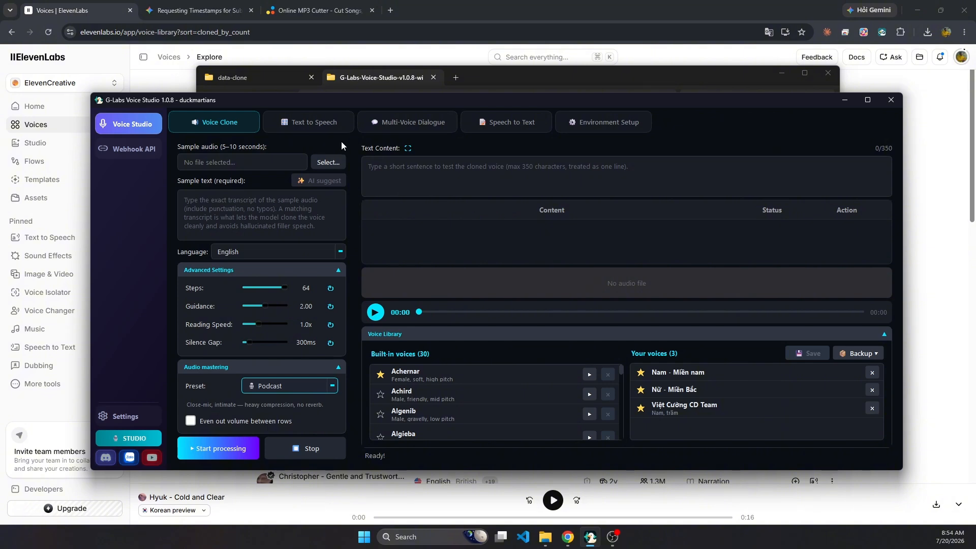
{"action": "left_click", "coordinate": [259, 79]}
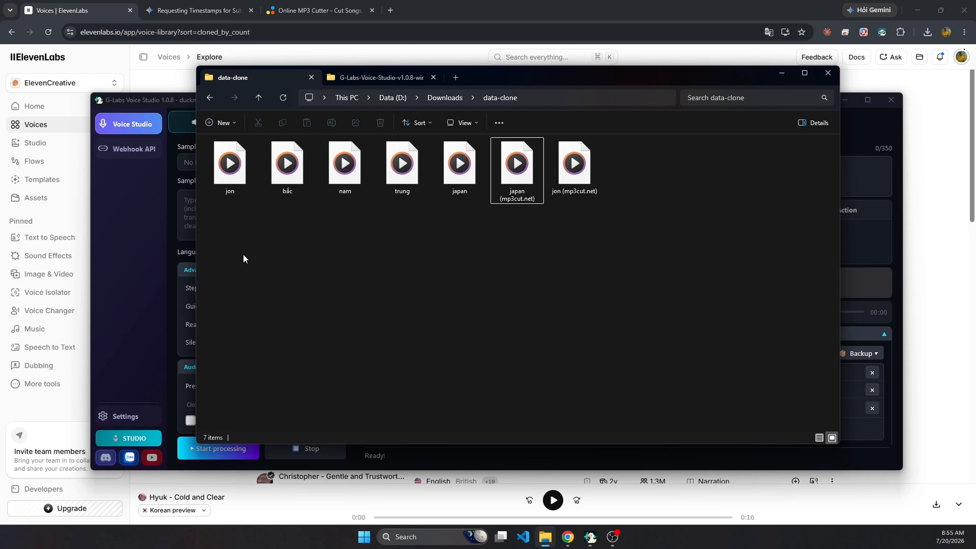
{"action": "left_click", "coordinate": [115, 246]}
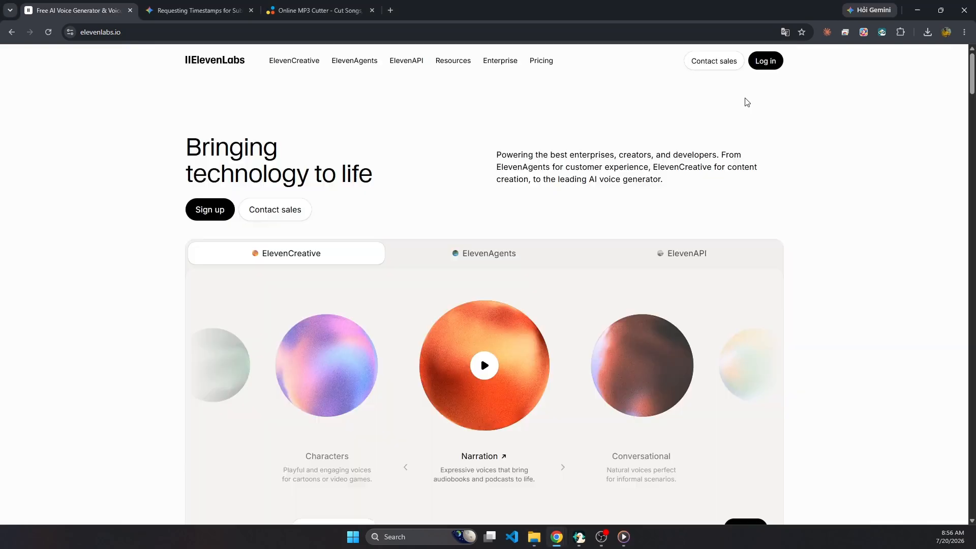
Log in to ElevenLabs in the browser and open its voice library.
{"action": "left_click", "coordinate": [767, 61]}
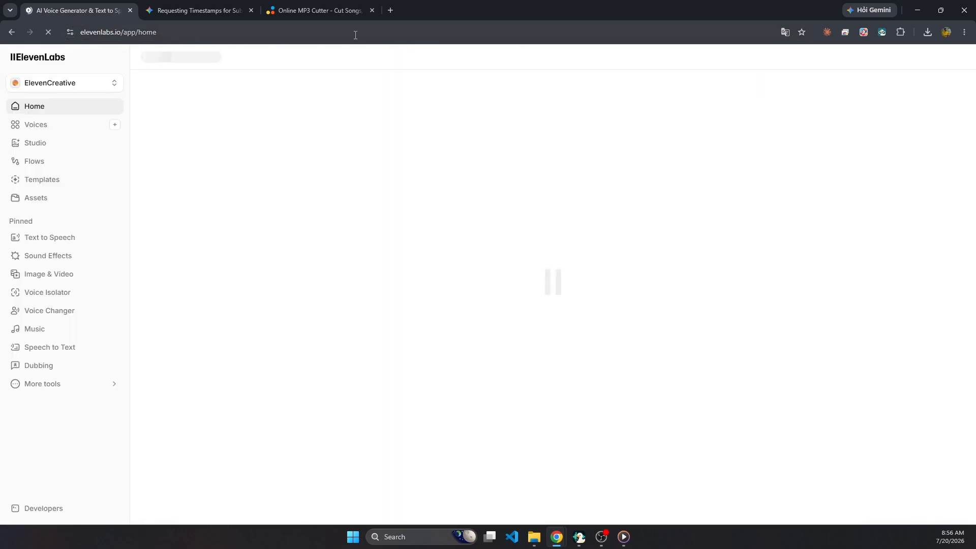
{"action": "left_click", "coordinate": [66, 129]}
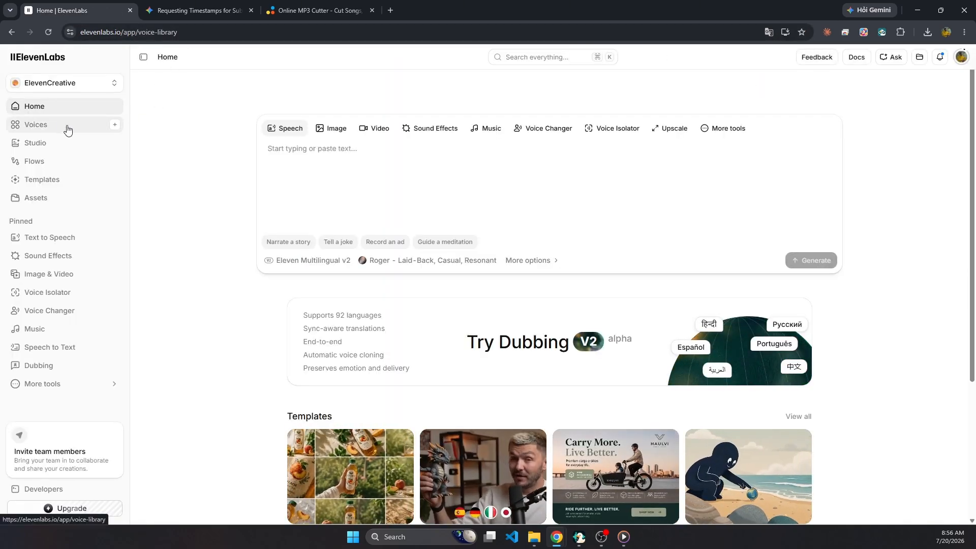
Filter the voice library to Korean voices and sort them by how often they were cloned.
{"action": "left_click", "coordinate": [303, 207]}
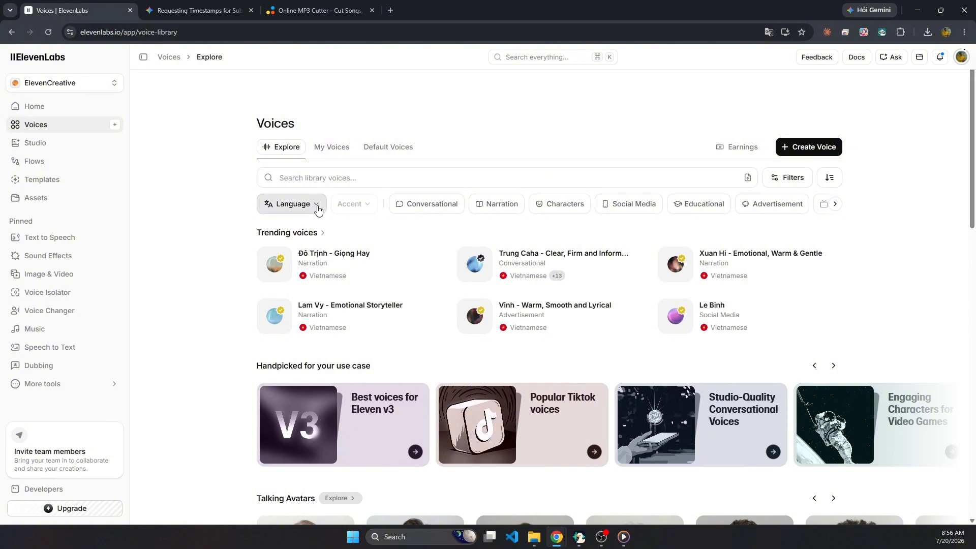
{"action": "type", "text": "ko"}
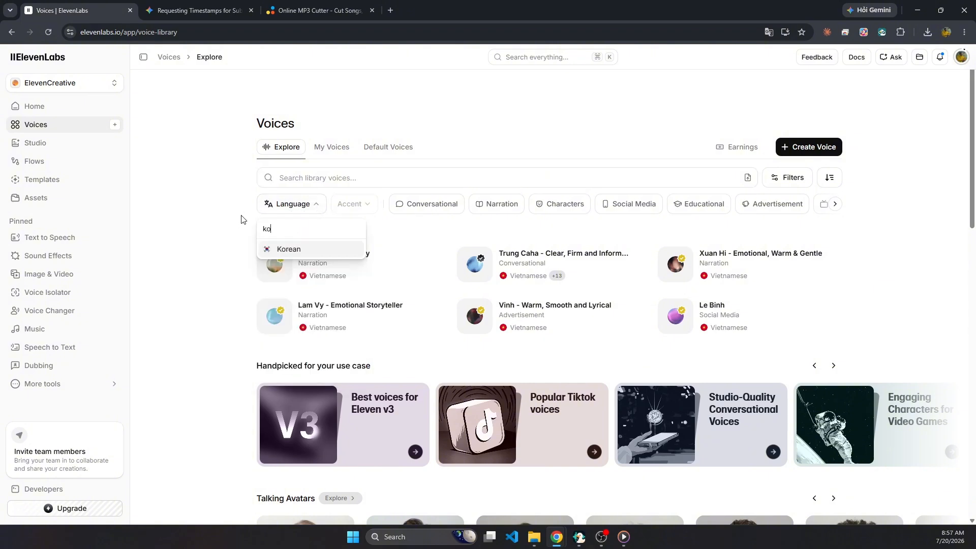
{"action": "left_click", "coordinate": [285, 249]}
{"action": "left_click", "coordinate": [926, 192]}
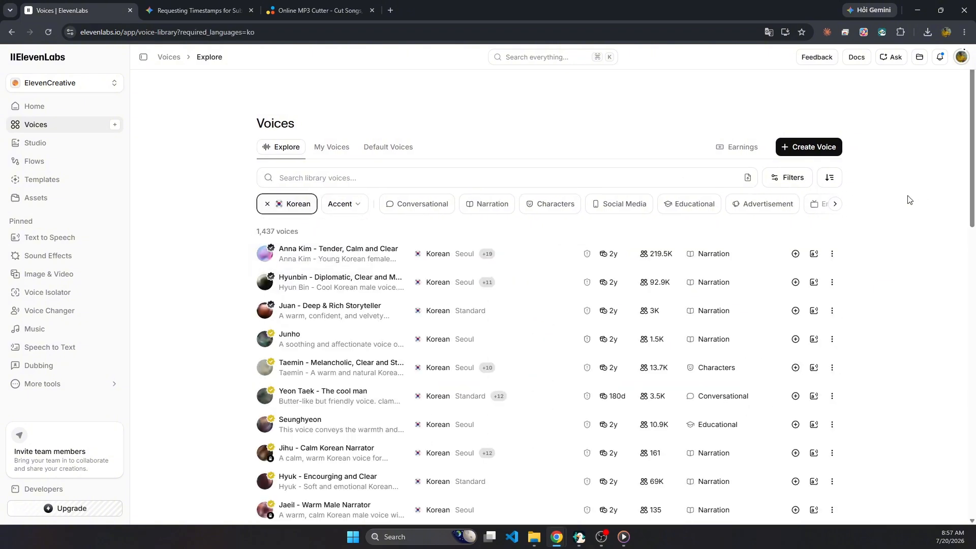
{"action": "left_click", "coordinate": [837, 177]}
{"action": "left_click", "coordinate": [826, 230]}
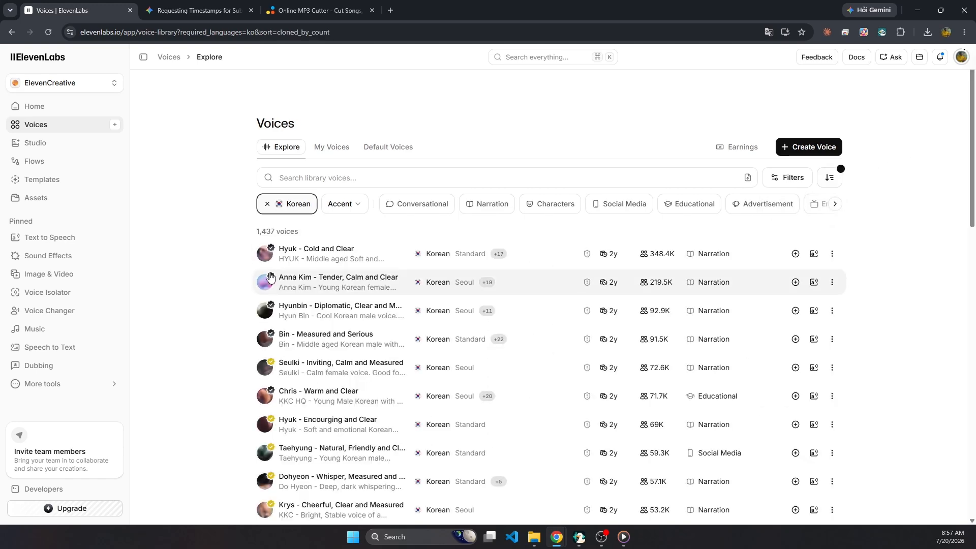
Preview the first three Korean voices in the sorted voice list.
{"action": "left_click", "coordinate": [264, 253]}
{"action": "left_click", "coordinate": [261, 289]}
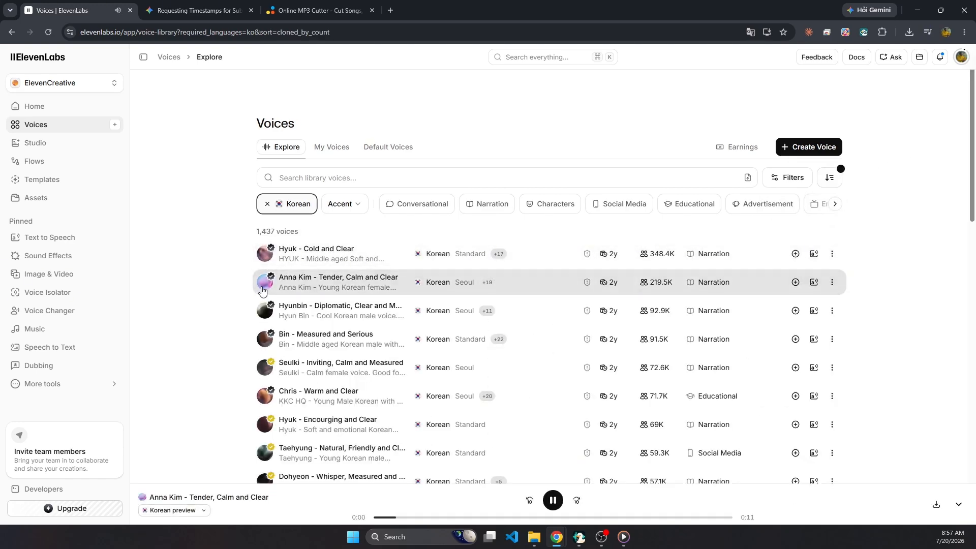
{"action": "left_click", "coordinate": [264, 311]}
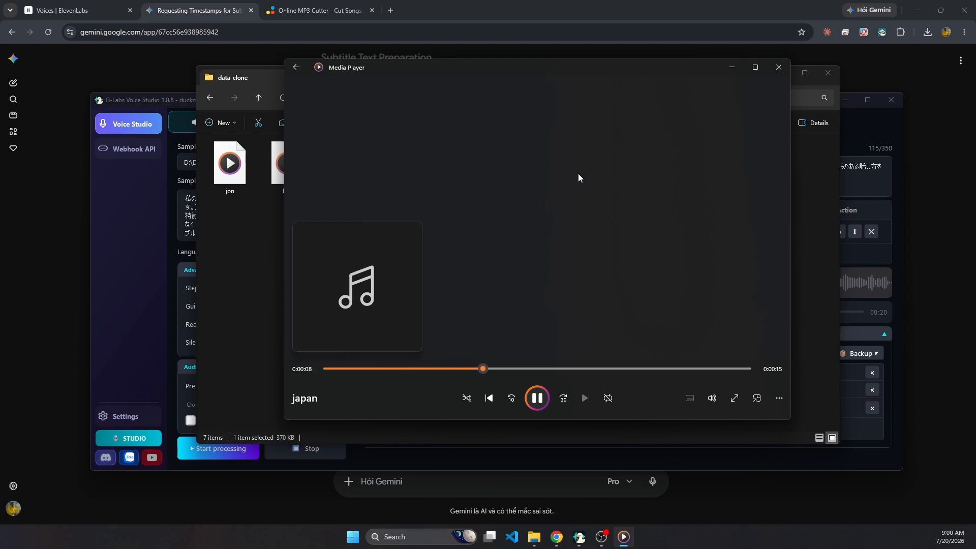
Compare the cloned Japanese audio in G-Labs Voice Studio with the original japan recording in Media Player by listening to both.
{"action": "left_click", "coordinate": [537, 398]}
{"action": "left_click", "coordinate": [579, 537]}
{"action": "left_click", "coordinate": [375, 312]}
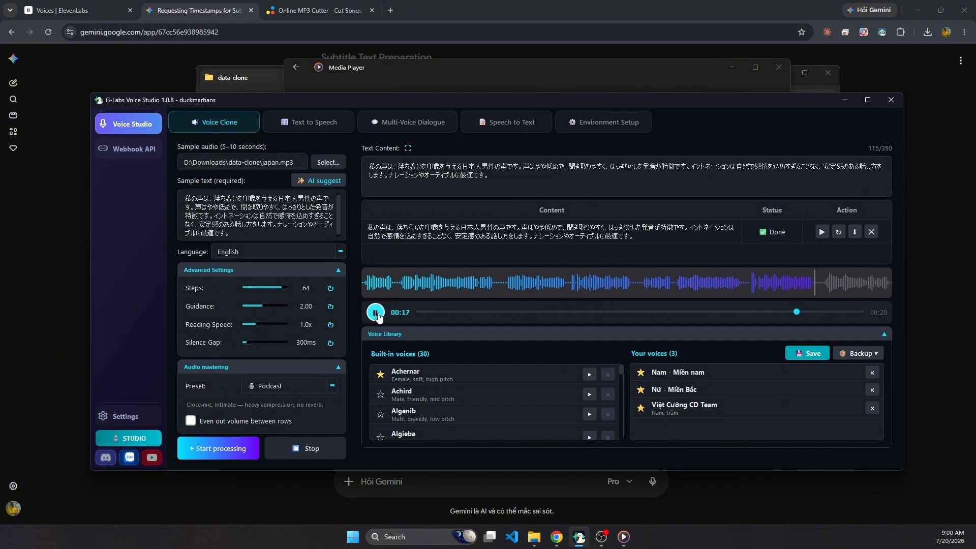
{"action": "left_click", "coordinate": [376, 313]}
{"action": "left_click", "coordinate": [624, 537]}
{"action": "left_click", "coordinate": [536, 398]}
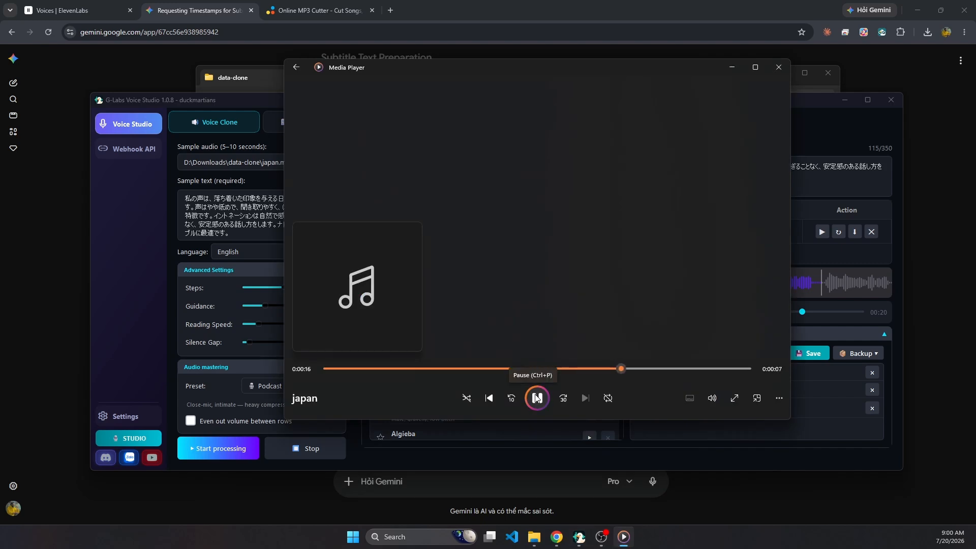
{"action": "left_click", "coordinate": [541, 403]}
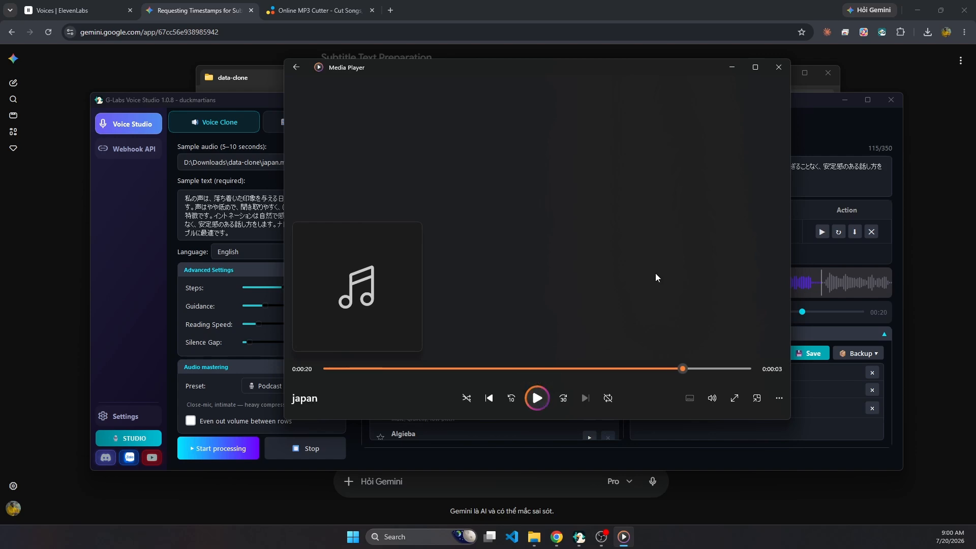
Put the media player away and load the japan audio file from the data-clone folder into the online Audio Cutter.
{"action": "left_click_drag", "start_coordinate": [692, 72], "coordinate": [718, 69]}
{"action": "left_click", "coordinate": [747, 65]}
{"action": "left_click", "coordinate": [319, 10]}
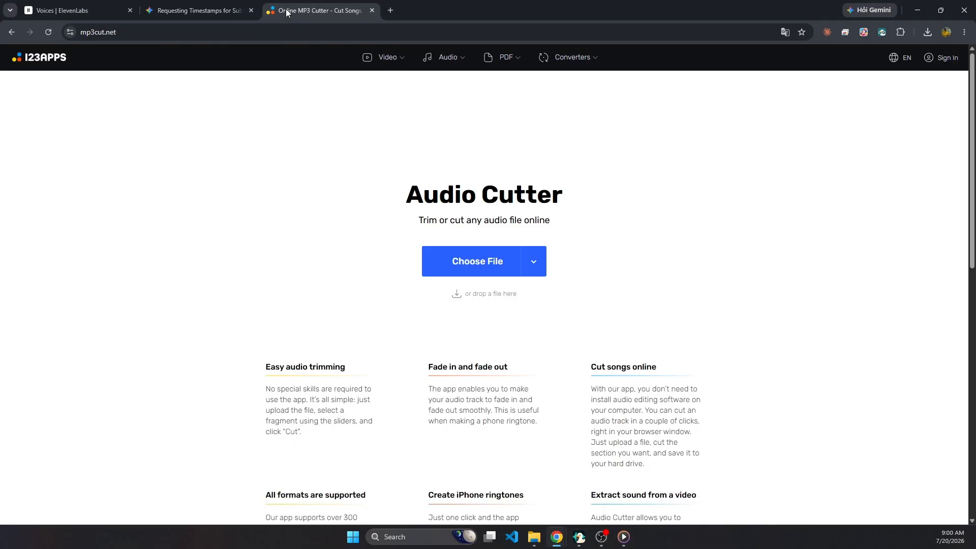
{"action": "left_click", "coordinate": [534, 537]}
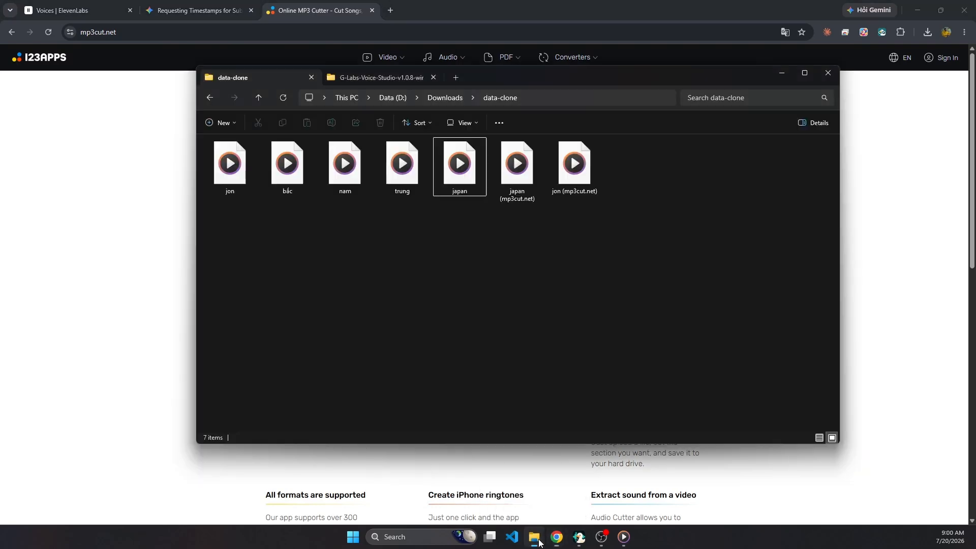
{"action": "left_click_drag", "start_coordinate": [459, 186], "coordinate": [88, 324]}
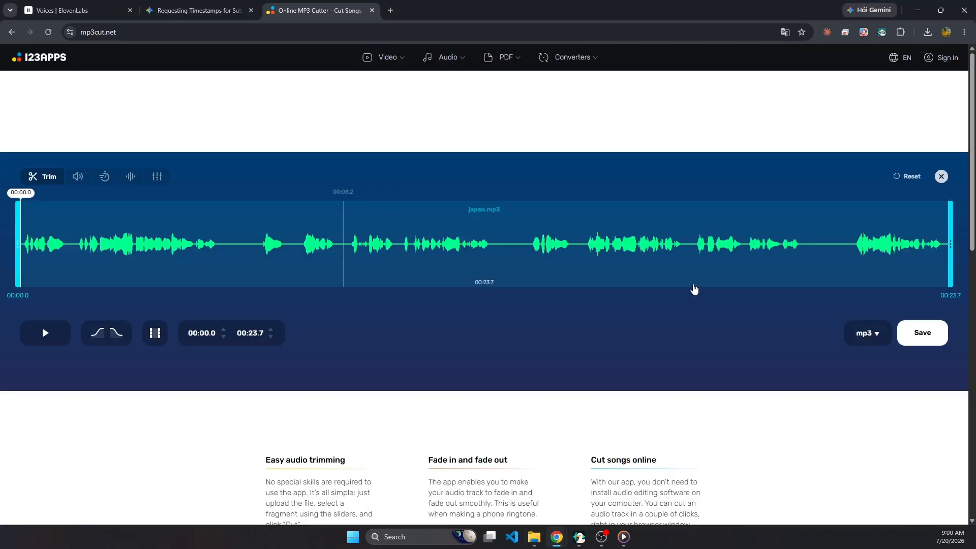
Shorten the japan.mp3 selection to end at about 00:01.2 and preview it.
{"action": "left_click_drag", "start_coordinate": [949, 274], "coordinate": [72, 307]}
{"action": "left_click", "coordinate": [46, 333]}
{"action": "left_click", "coordinate": [46, 333]}
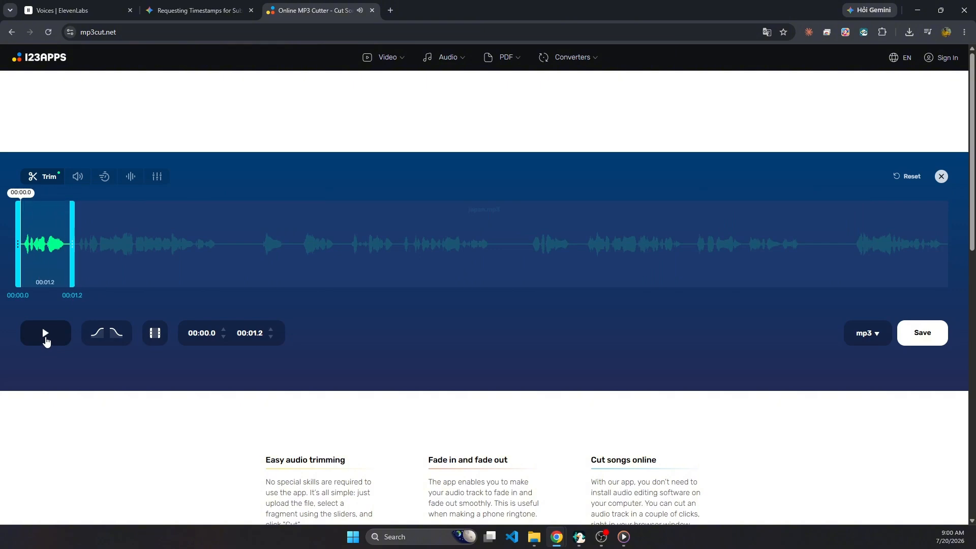
Adjust the trim selection to run from about 00:01.3 to 00:05.4, previewing the playback along the way.
{"action": "left_click_drag", "start_coordinate": [72, 269], "coordinate": [239, 271]}
{"action": "left_click", "coordinate": [47, 333]}
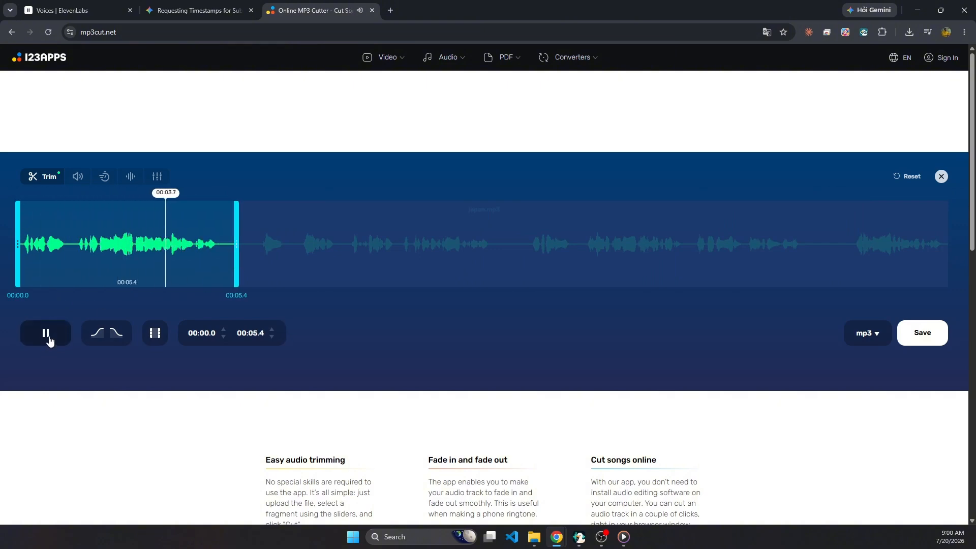
{"action": "left_click", "coordinate": [49, 332]}
{"action": "left_click_drag", "start_coordinate": [236, 274], "coordinate": [237, 297]}
{"action": "left_click_drag", "start_coordinate": [18, 244], "coordinate": [70, 244]}
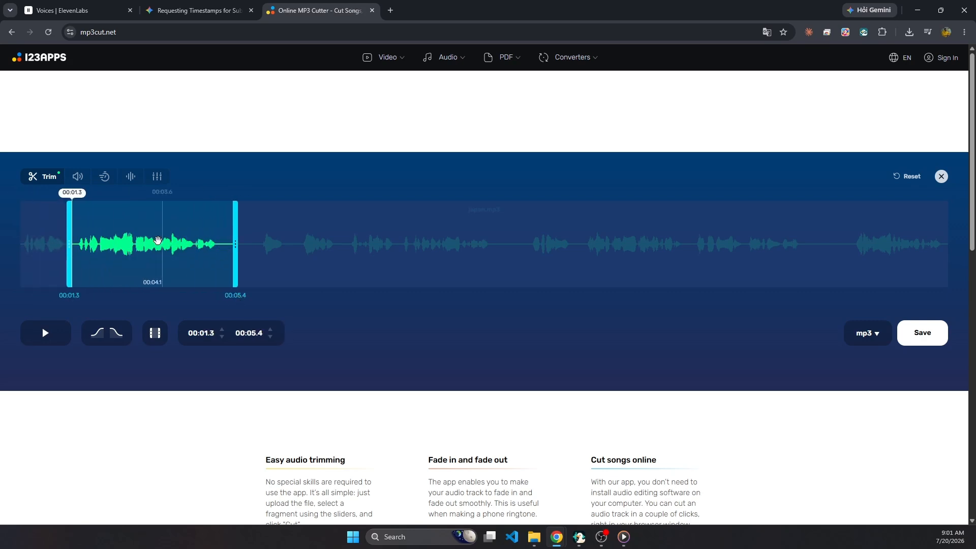
Listen to the existing japan (mp3cut.net) clip from the data-clone folder and return to the Audio Cutter.
{"action": "left_click", "coordinate": [532, 536]}
{"action": "double_click", "coordinate": [517, 168]}
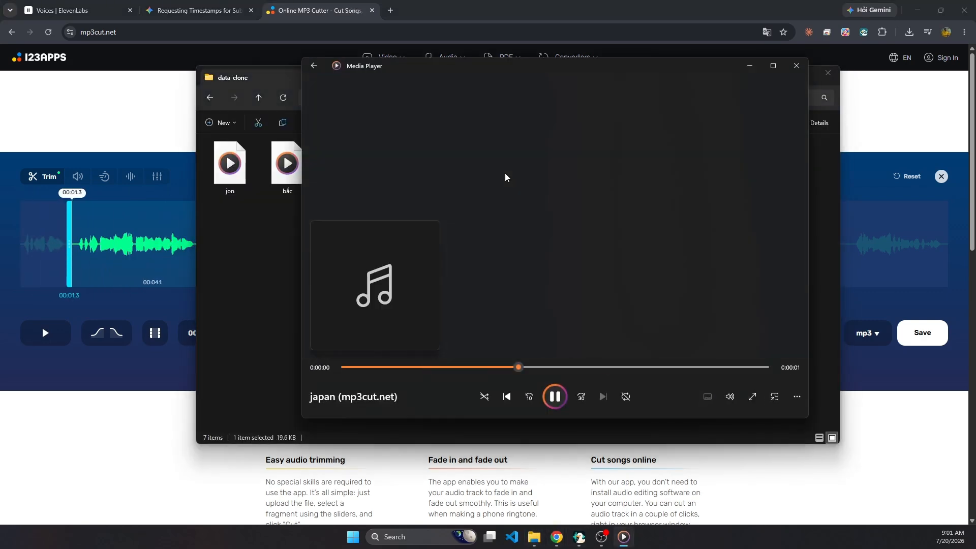
{"action": "left_click", "coordinate": [796, 67]}
{"action": "left_click", "coordinate": [117, 421]}
Tighten the trim selection to 00:01.4–00:05.0 and save the clip as mp3.
{"action": "left_click_drag", "start_coordinate": [235, 251], "coordinate": [221, 250]}
{"action": "left_click_drag", "start_coordinate": [77, 254], "coordinate": [73, 252]}
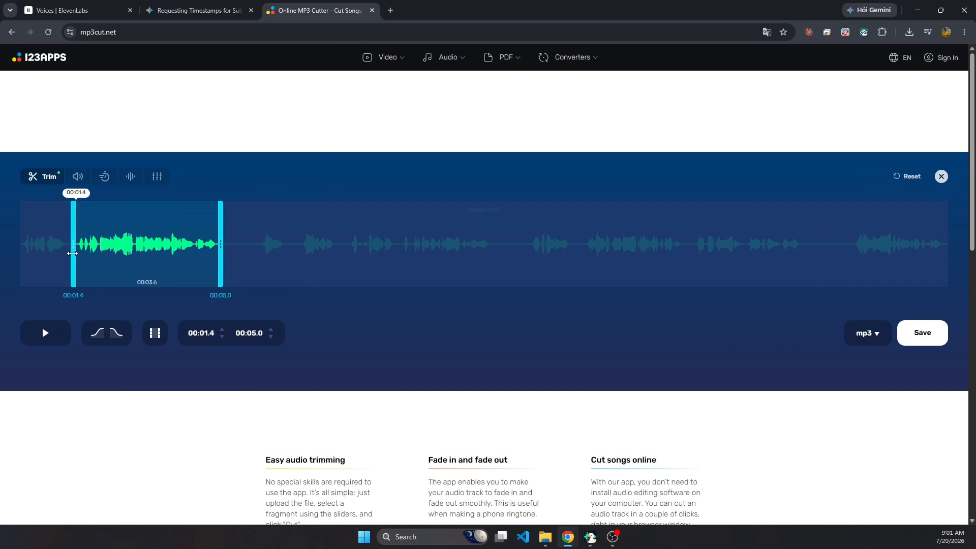
{"action": "left_click", "coordinate": [923, 333]}
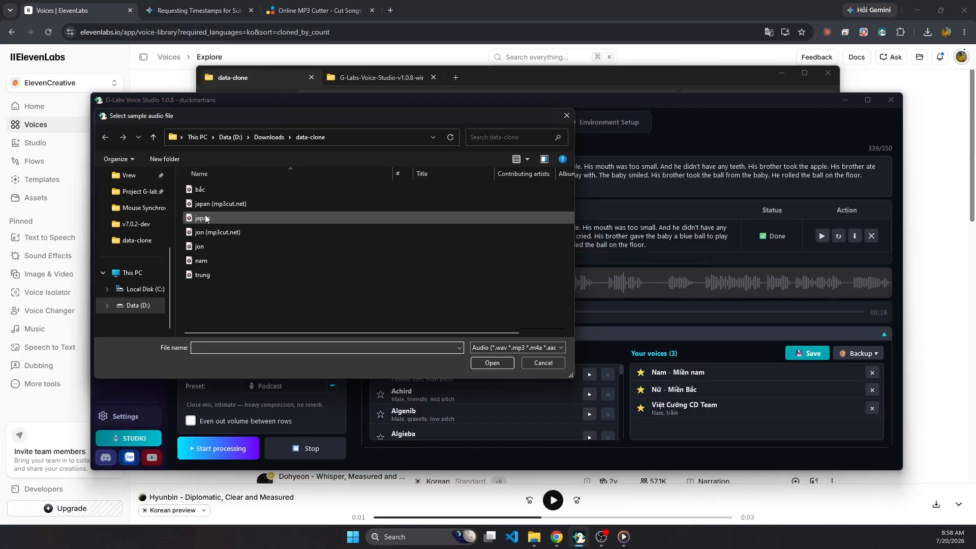
Examine the AI-suggested Japanese sample text for the japan.mp3 voice sample in G-Labs Voice Studio.
{"action": "double_click", "coordinate": [202, 218]}
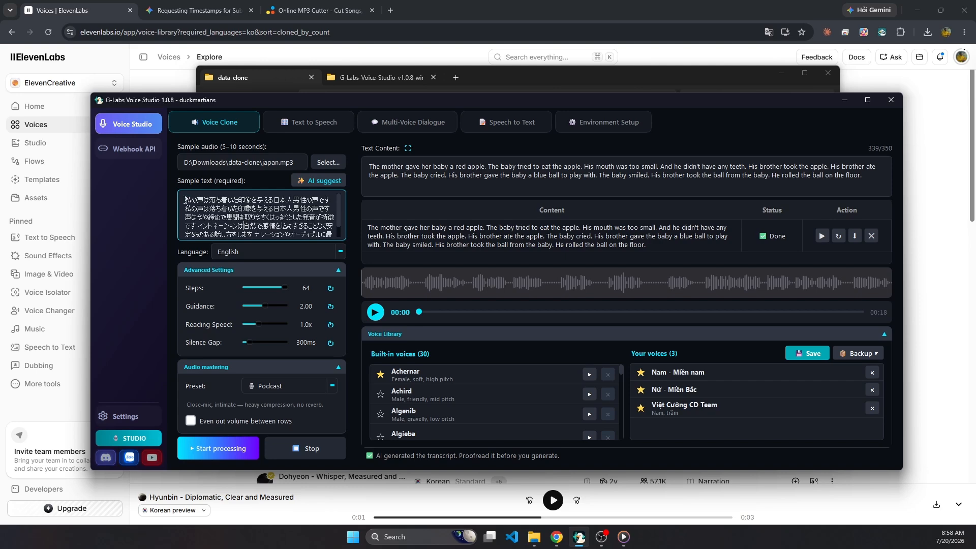
{"action": "left_click_drag", "start_coordinate": [185, 200], "coordinate": [334, 205]}
{"action": "left_click", "coordinate": [256, 231]}
Review the Gemini chat with the prompt "Create subtitles for this audio file." and its transcribed Japanese segments.
{"action": "left_click", "coordinate": [201, 15]}
{"action": "scroll", "coordinate": [580, 167], "scroll_direction": "up", "scroll_amount": 4}
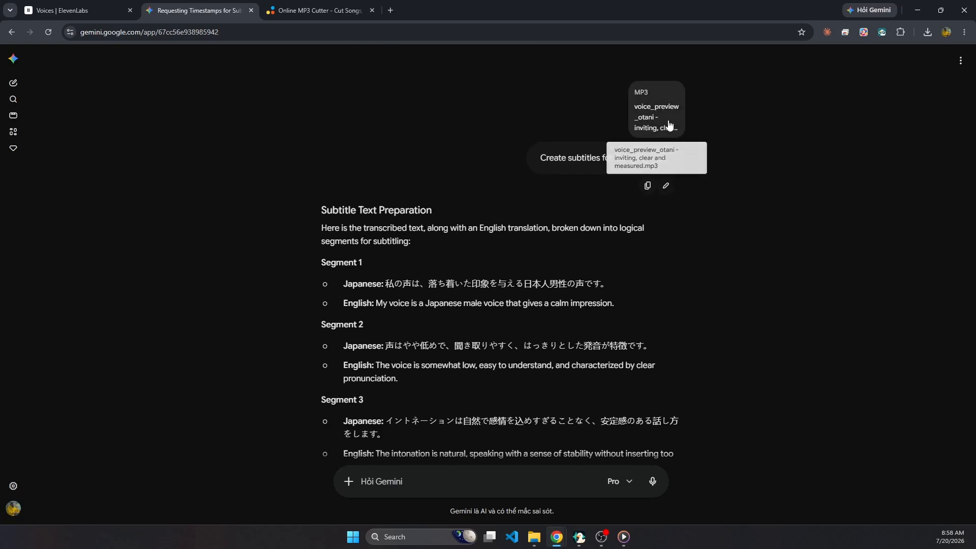
{"action": "left_click_drag", "start_coordinate": [543, 157], "coordinate": [673, 164]}
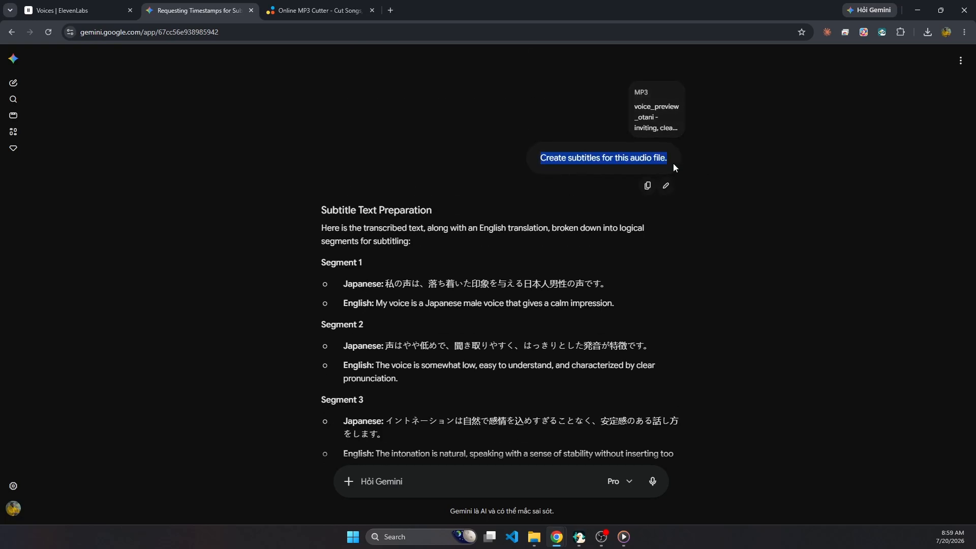
{"action": "scroll", "coordinate": [421, 281], "scroll_direction": "down", "scroll_amount": 1}
{"action": "scroll", "coordinate": [421, 281], "scroll_direction": "down", "scroll_amount": 2}
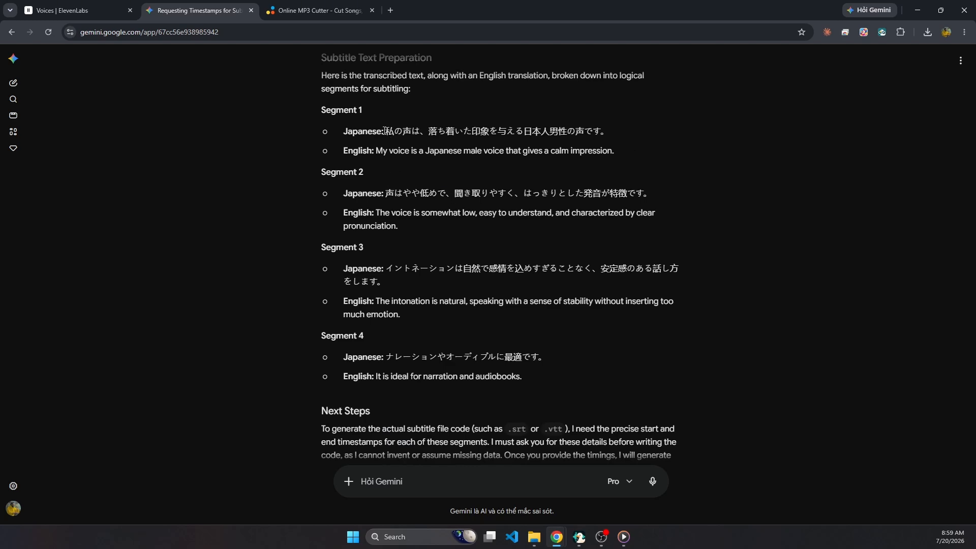
Replace the sample text in G-Labs Voice Studio with the Japanese sentence of Segment 1 from Gemini.
{"action": "left_click_drag", "start_coordinate": [385, 131], "coordinate": [614, 130]}
{"action": "key", "text": "ctrl+c"}
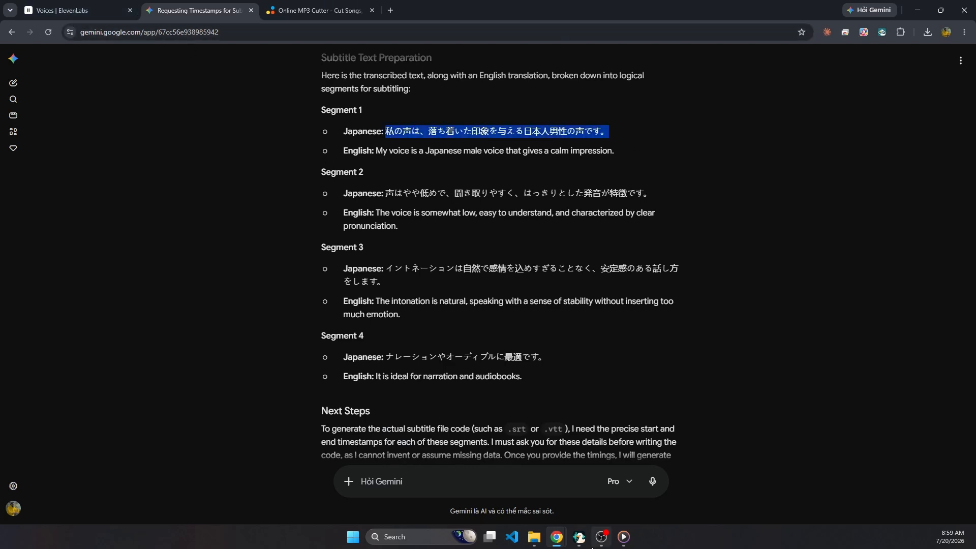
{"action": "left_click", "coordinate": [579, 537]}
{"action": "left_click", "coordinate": [279, 219]}
{"action": "key", "text": "ctrl+a"}
{"action": "key", "text": "ctrl+v"}
Copy the Japanese sentence of Segment 2 from Gemini and append it to the sample text.
{"action": "left_click", "coordinate": [64, 241]}
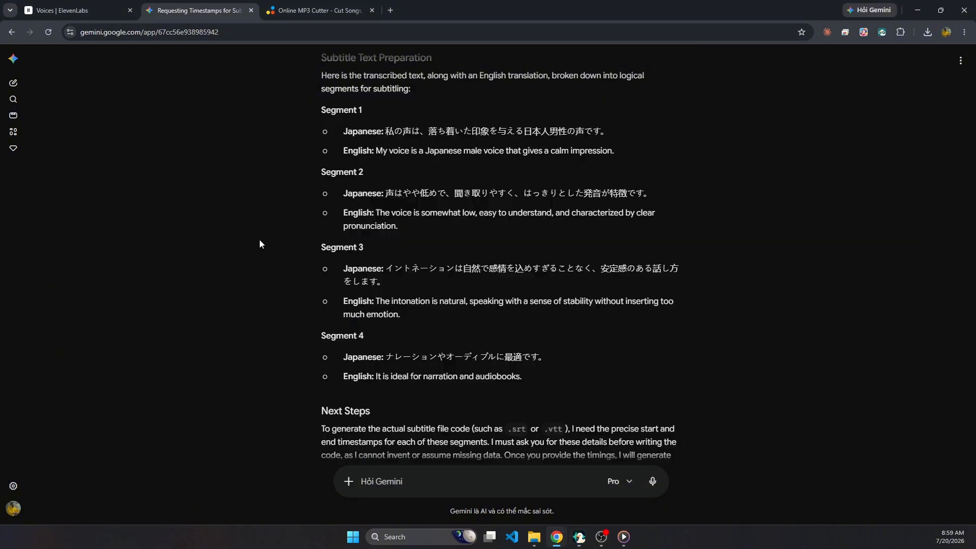
{"action": "mouse_move", "coordinate": [389, 193]}
{"action": "left_mouse_down"}
{"action": "mouse_move", "coordinate": [651, 195]}
{"action": "mouse_move", "coordinate": [384, 193]}
{"action": "left_mouse_up"}
{"action": "key", "text": "ctrl+c"}
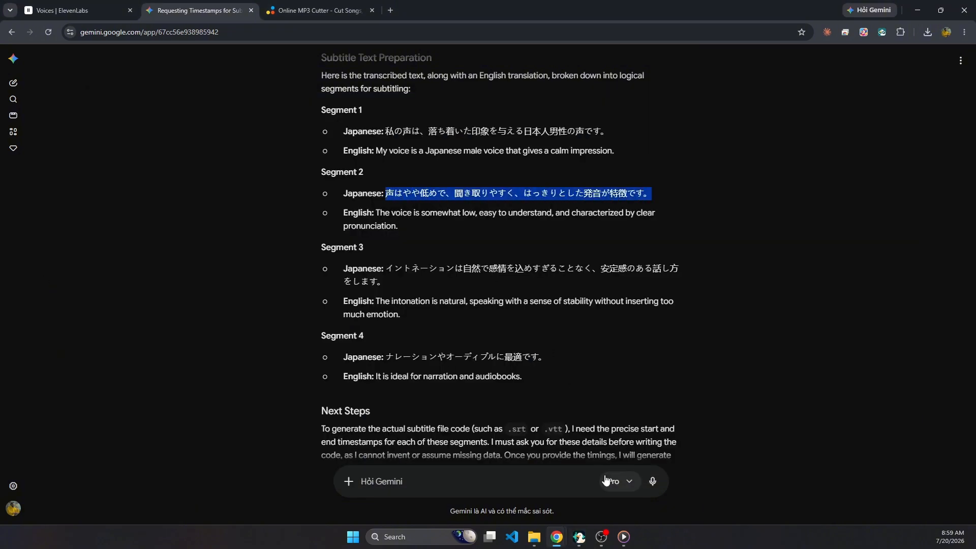
{"action": "left_click", "coordinate": [579, 537]}
{"action": "left_click", "coordinate": [265, 213]}
{"action": "key", "text": "ctrl+v"}
Copy the Japanese sentence of Segment 3 from Gemini and append it to the sample text.
{"action": "left_click", "coordinate": [46, 295]}
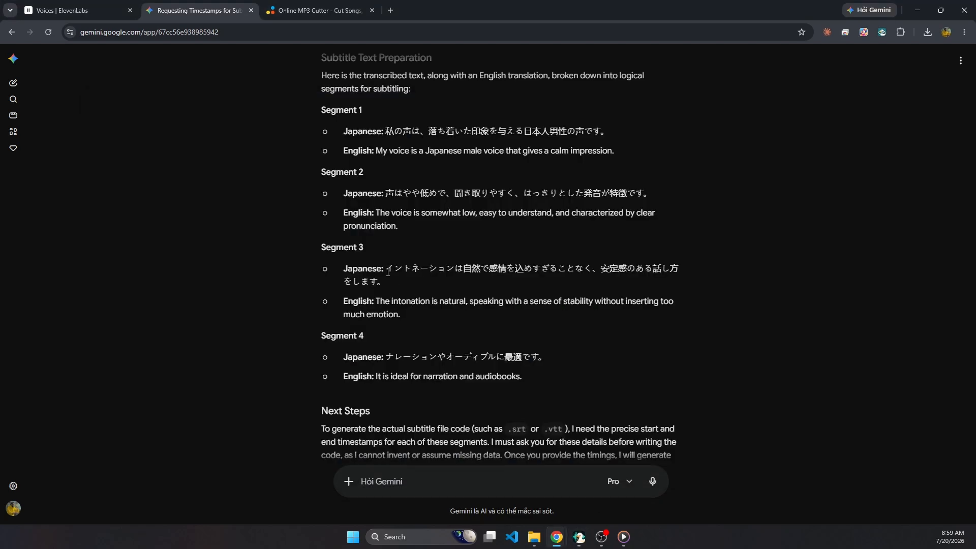
{"action": "left_click_drag", "start_coordinate": [388, 268], "coordinate": [389, 281]}
{"action": "key", "text": "ctrl+c"}
{"action": "left_click", "coordinate": [580, 538]}
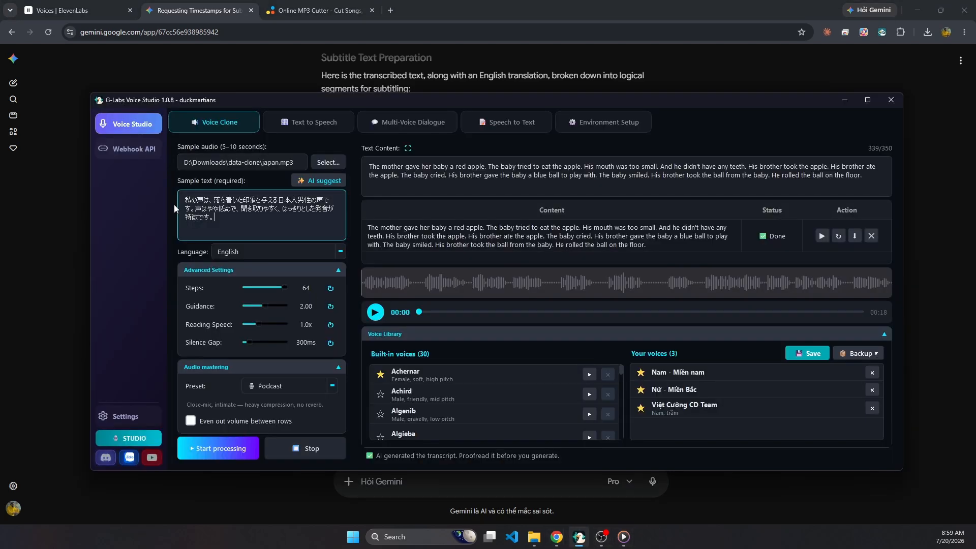
{"action": "key", "text": "ctrl+v"}
Copy the Japanese sentence of Segment 4 from Gemini and append it to the sample text.
{"action": "left_click", "coordinate": [63, 330]}
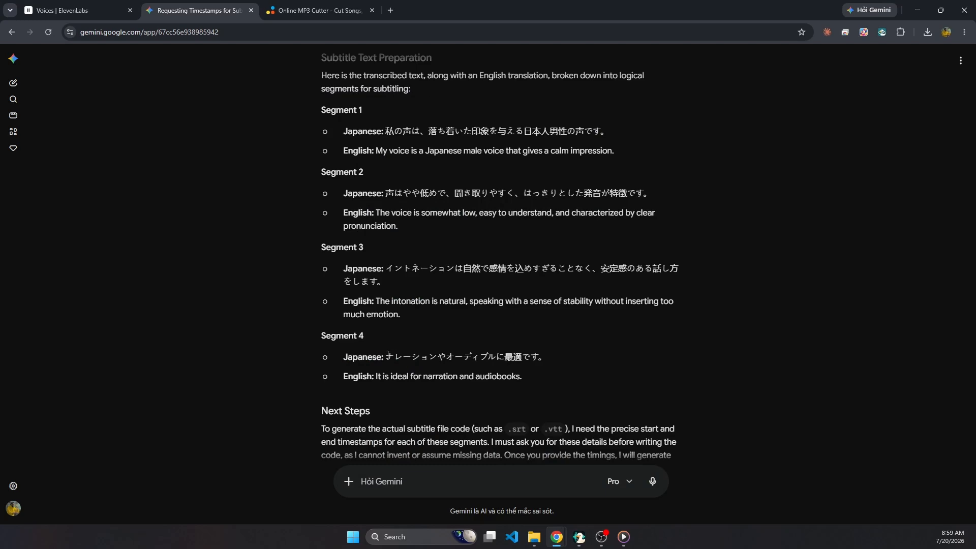
{"action": "left_click_drag", "start_coordinate": [388, 355], "coordinate": [556, 361]}
{"action": "key", "text": "ctrl+c"}
{"action": "left_click", "coordinate": [579, 537]}
{"action": "key", "text": "ctrl+v"}
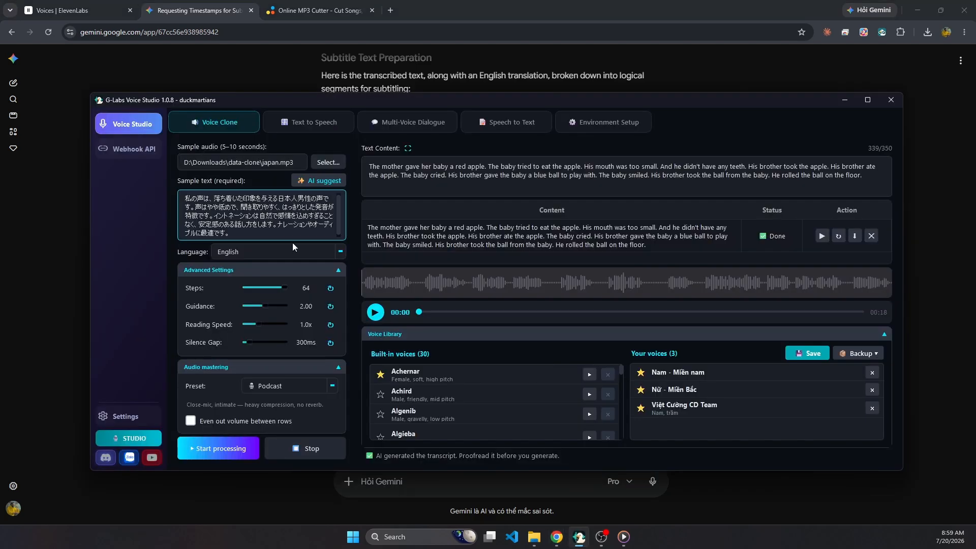
Replace the text content with the full Japanese sample text and delete the existing English result row.
{"action": "key", "text": "ctrl+a"}
{"action": "key", "text": "ctrl+c"}
{"action": "left_click", "coordinate": [462, 175]}
{"action": "key", "text": "ctrl+a"}
{"action": "key", "text": "ctrl+v"}
{"action": "left_click", "coordinate": [870, 237]}
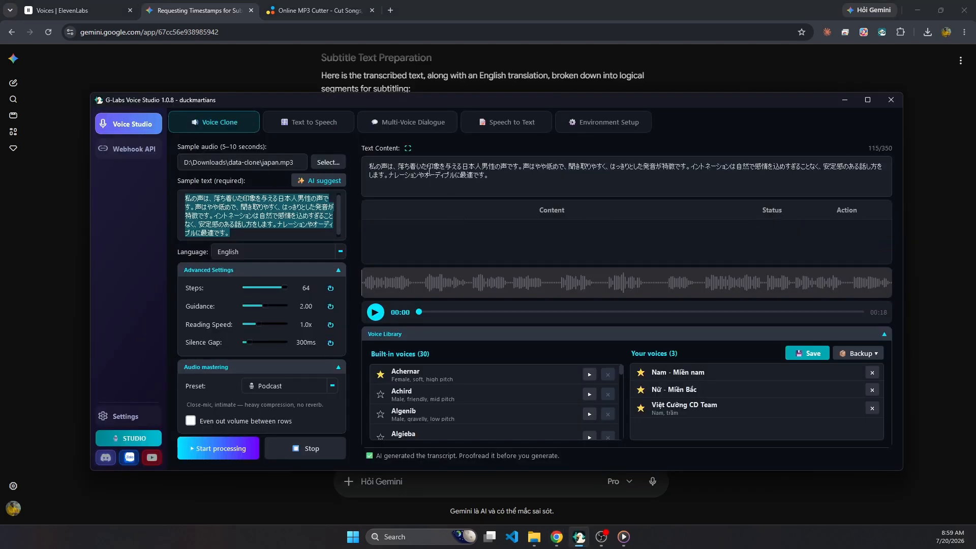
Generate the Japanese voice clone, confirming the transcript, skipping the special-character pronunciation and dismissing the offer to save it to the library.
{"action": "left_click", "coordinate": [211, 450]}
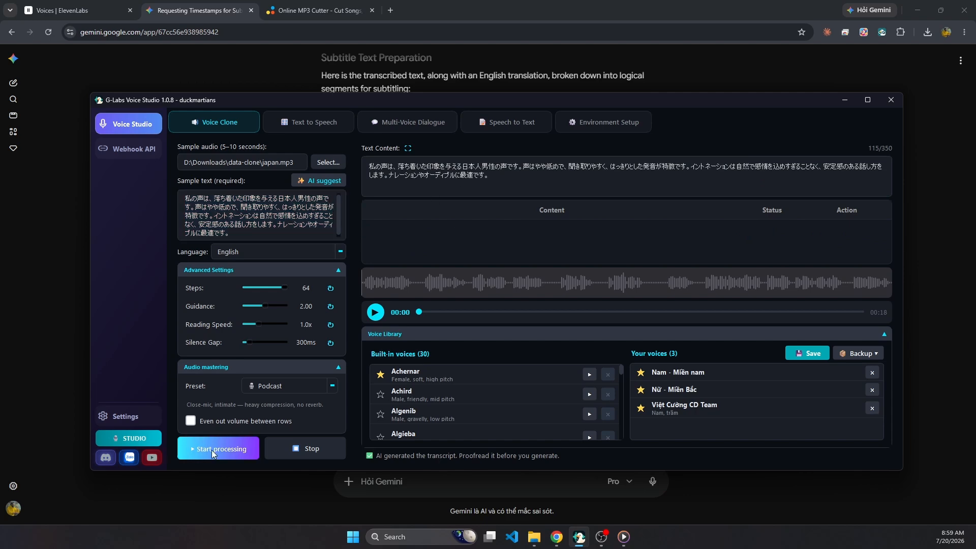
{"action": "left_click", "coordinate": [500, 347]}
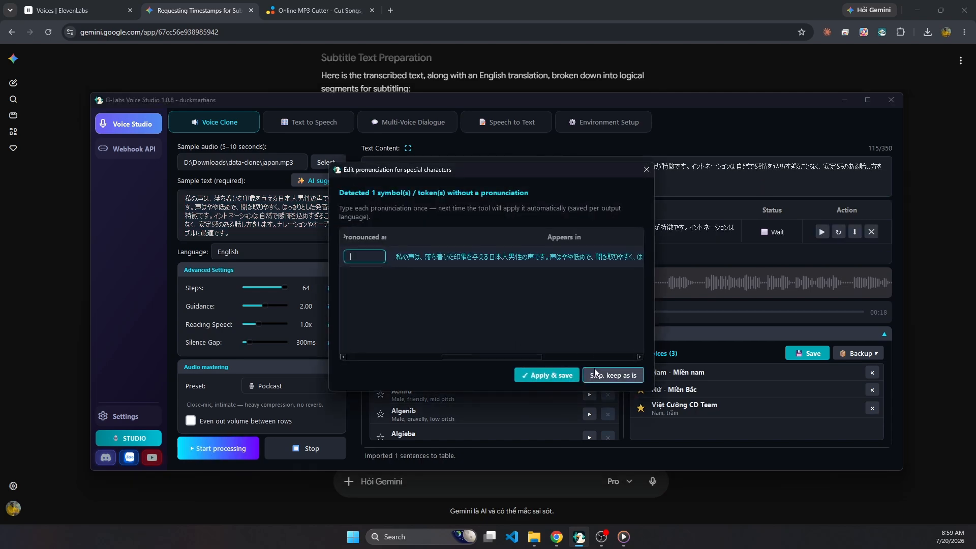
{"action": "left_click", "coordinate": [615, 369]}
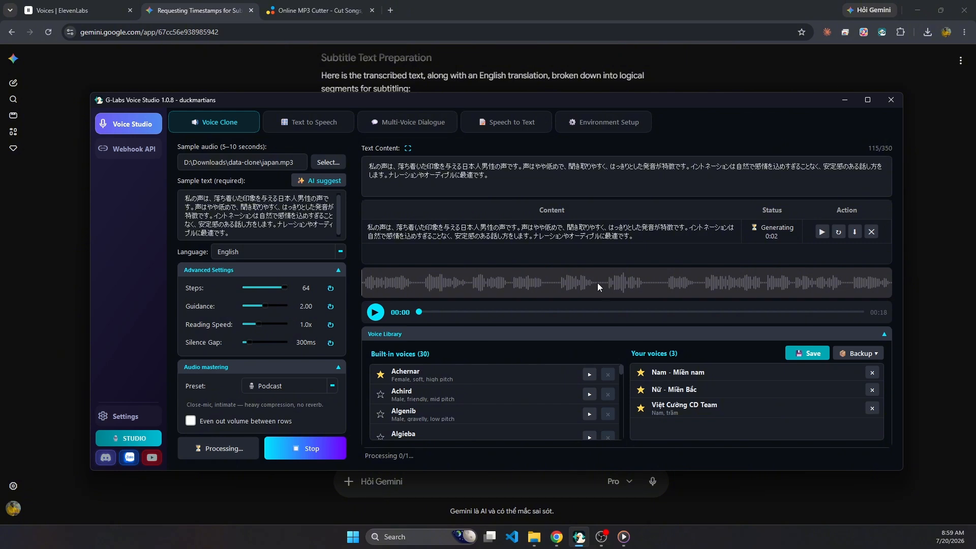
{"action": "left_click", "coordinate": [610, 240]}
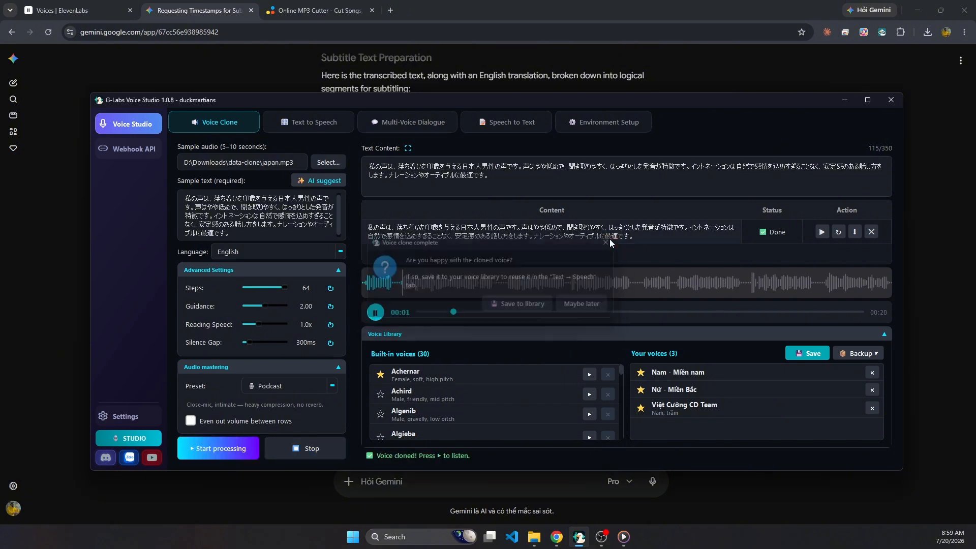
Listen to the start of the cloned Japanese audio, then play the original japan clip from the data-clone folder.
{"action": "left_click", "coordinate": [376, 312]}
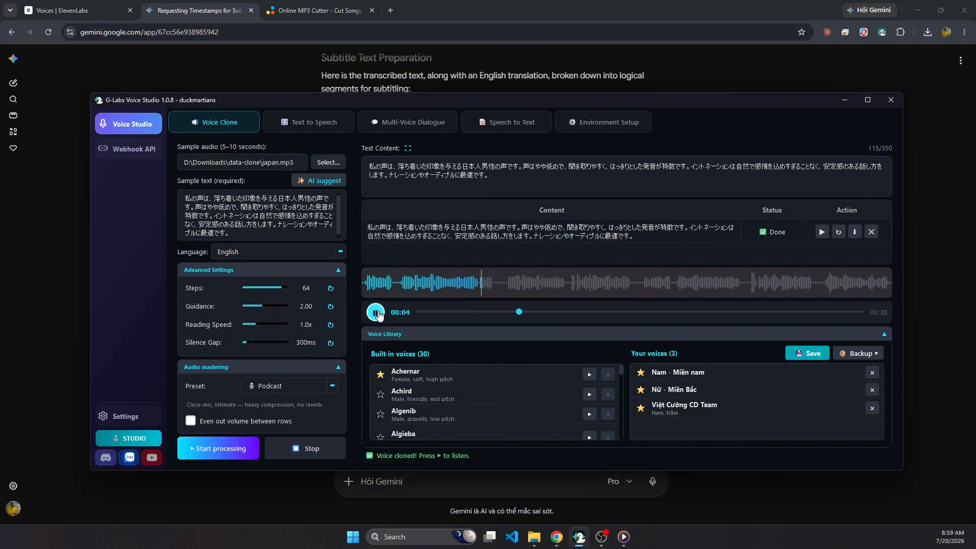
{"action": "left_click", "coordinate": [376, 312]}
{"action": "left_click", "coordinate": [535, 541]}
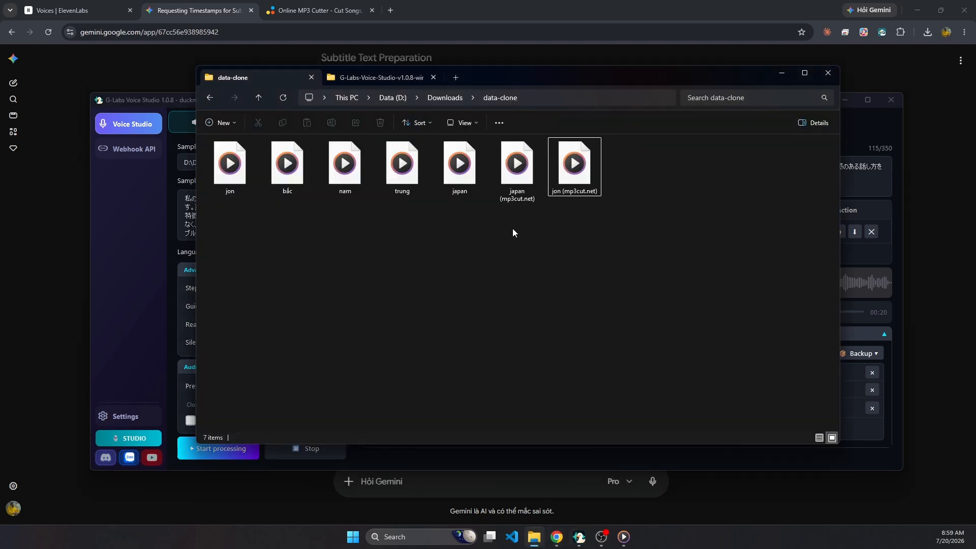
{"action": "double_click", "coordinate": [465, 162]}
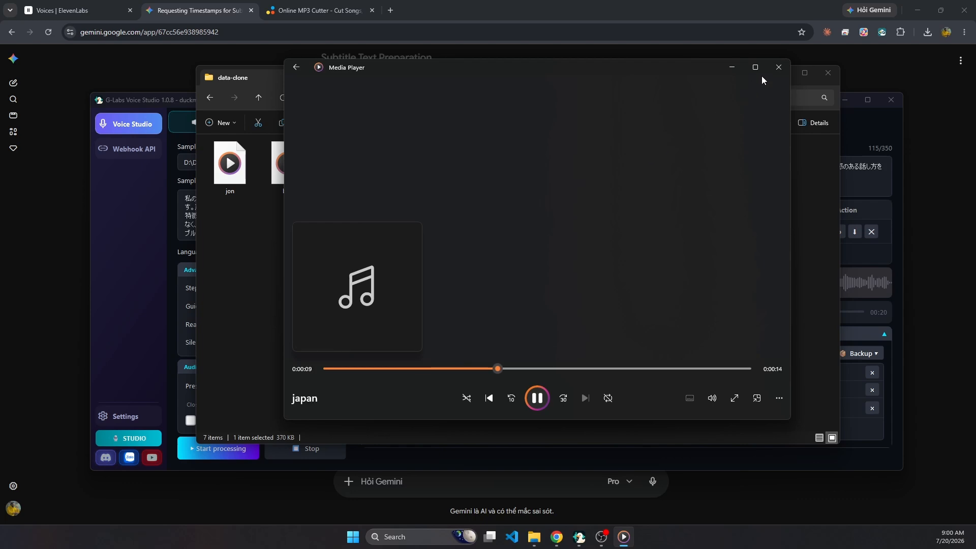
{"action": "left_click", "coordinate": [539, 401]}
{"action": "left_click", "coordinate": [864, 277]}
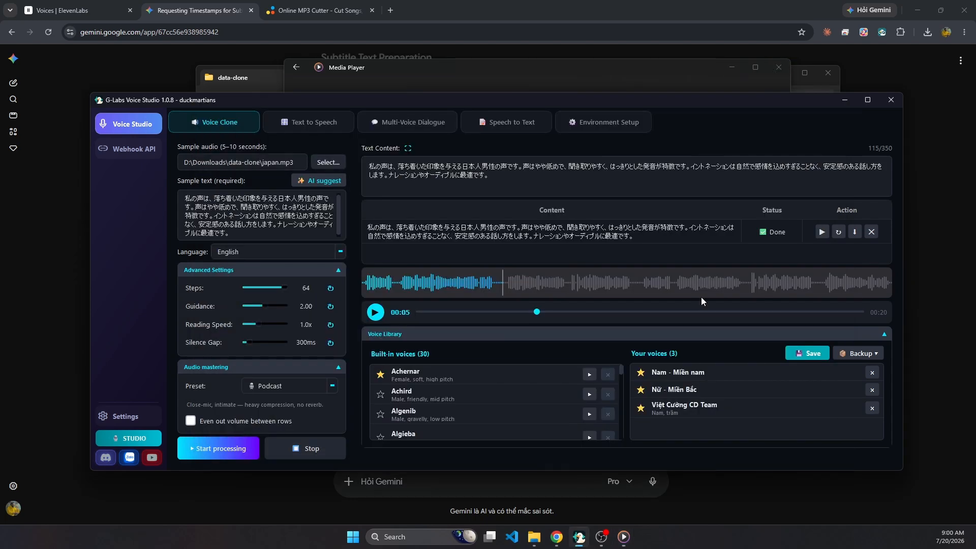
Continue playing the cloned Japanese audio in Voice Studio and resume the original japan clip in Media Player for comparison.
{"action": "left_click", "coordinate": [371, 315]}
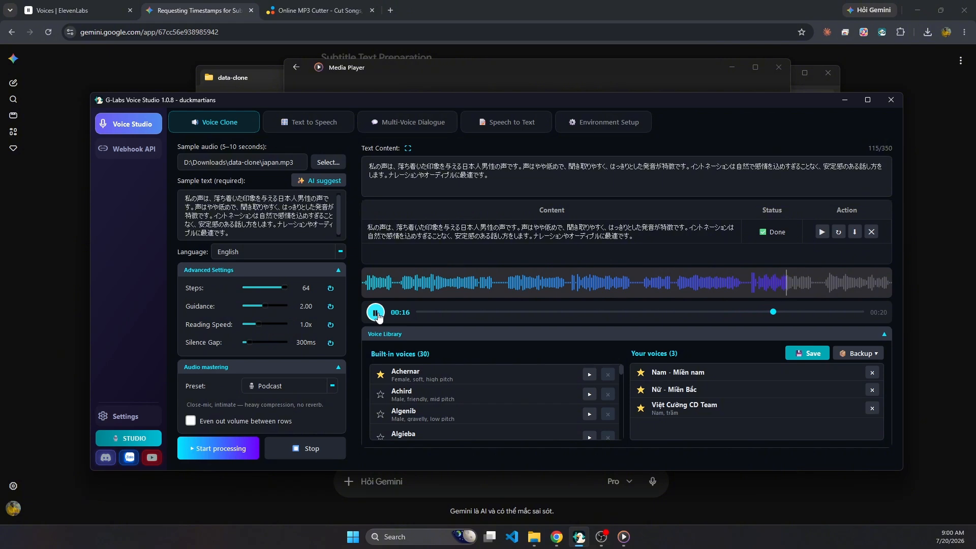
{"action": "left_click", "coordinate": [377, 316]}
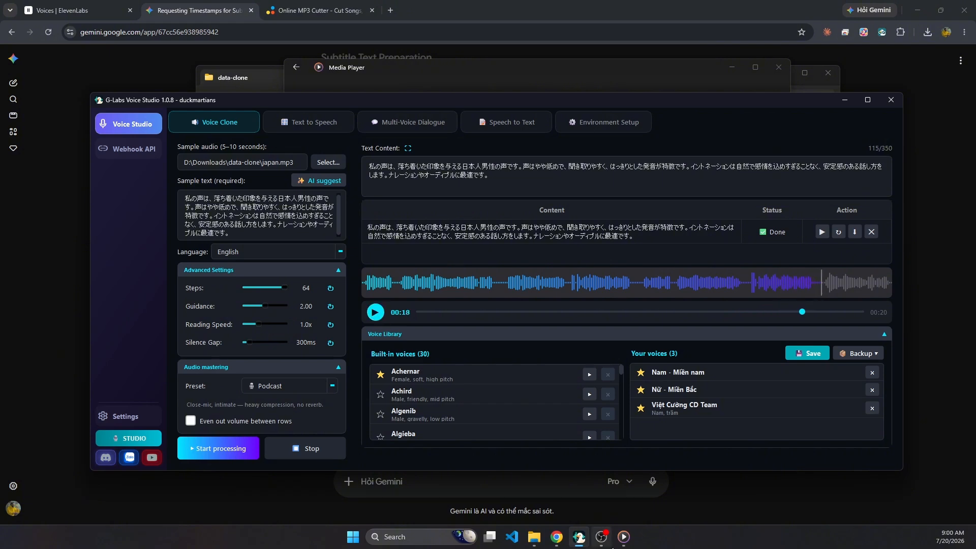
{"action": "left_click", "coordinate": [623, 536]}
{"action": "left_click", "coordinate": [537, 399]}
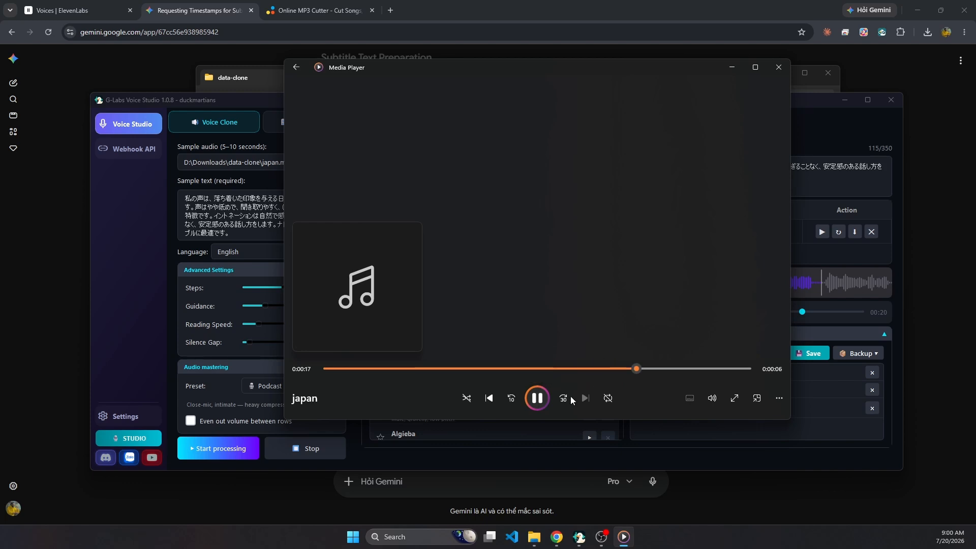
{"action": "left_click", "coordinate": [541, 402]}
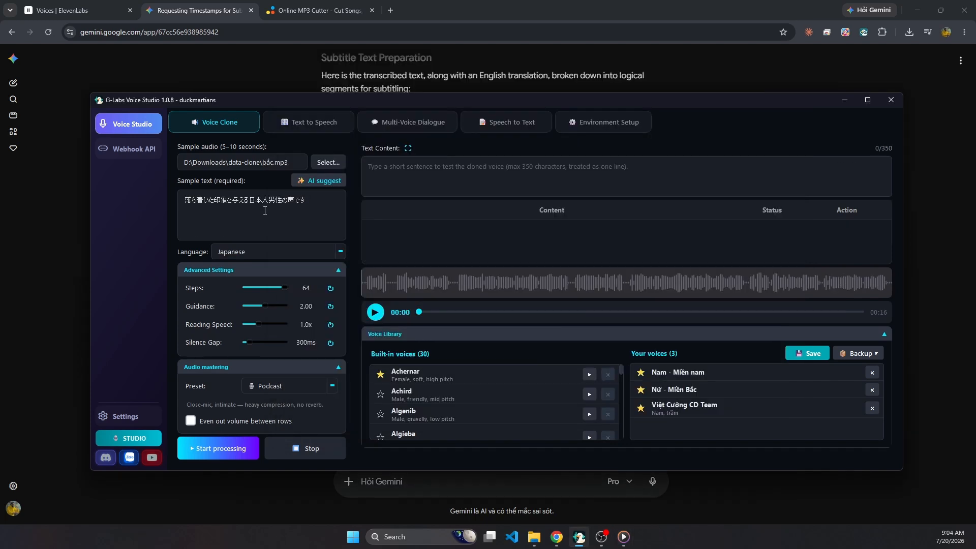
Clear the sample text and request an AI transcript of bắc.mp3 with the language on Japanese.
{"action": "key", "text": "ctrl+a"}
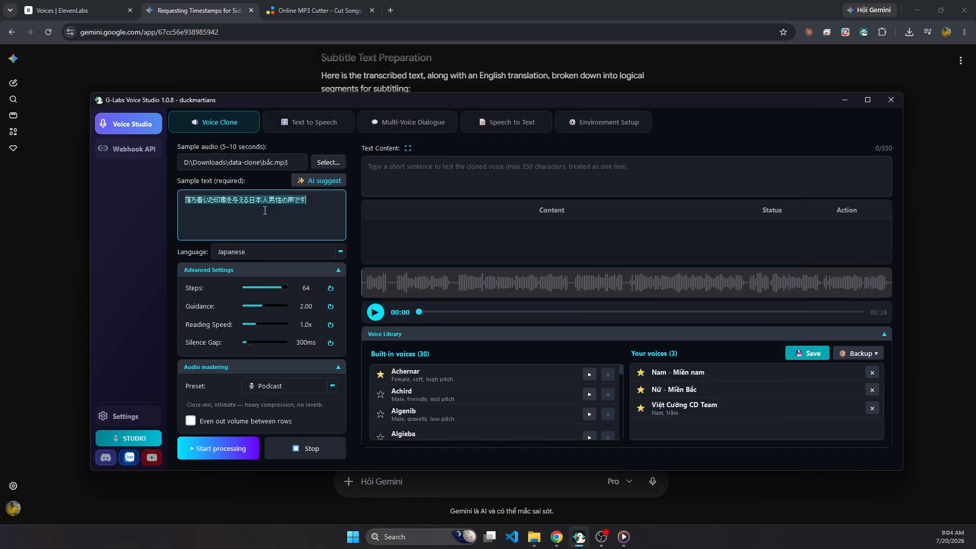
{"action": "key", "text": "BackSpace"}
{"action": "left_click", "coordinate": [327, 182]}
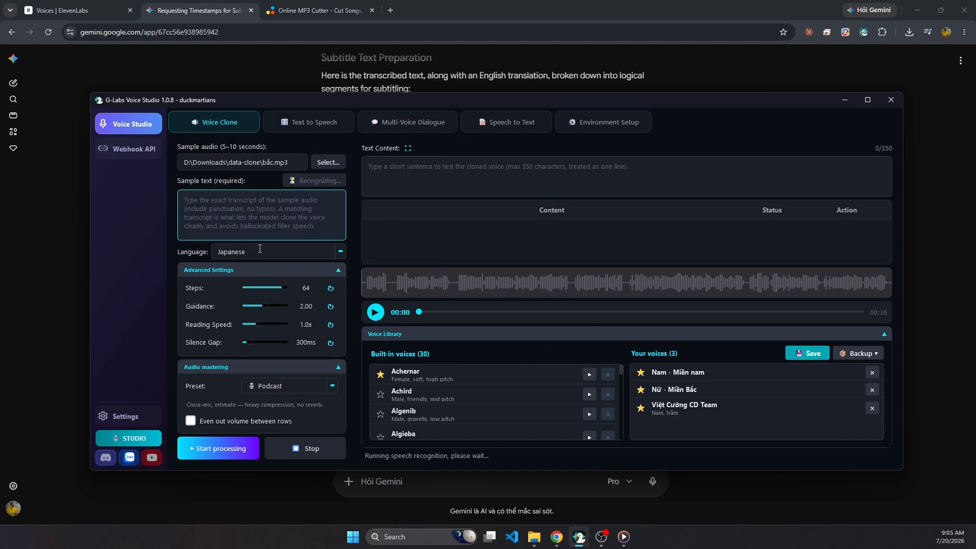
Set the language to Vietnamese and regenerate the AI transcript of the bắc.mp3 sample.
{"action": "left_click", "coordinate": [259, 249]}
{"action": "type", "text": "viet"}
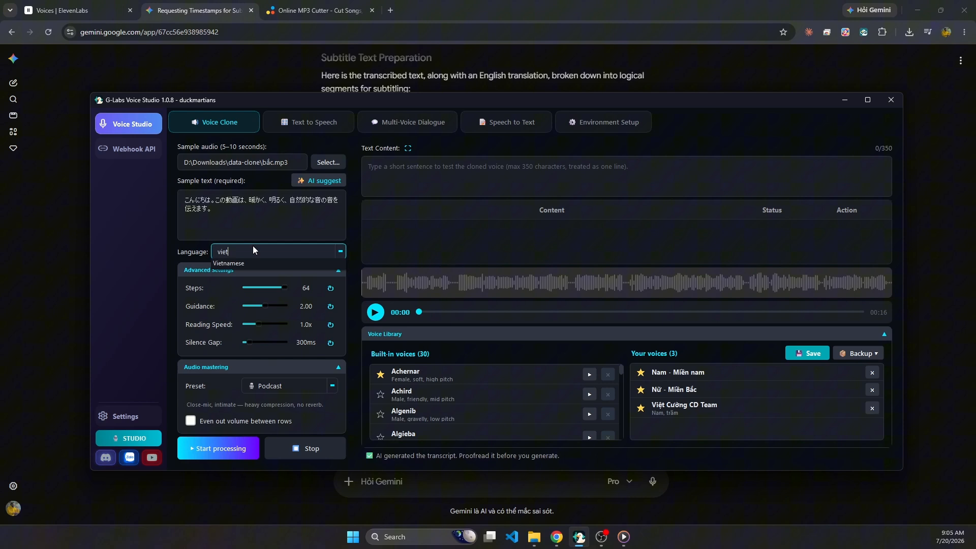
{"action": "key", "text": "Return"}
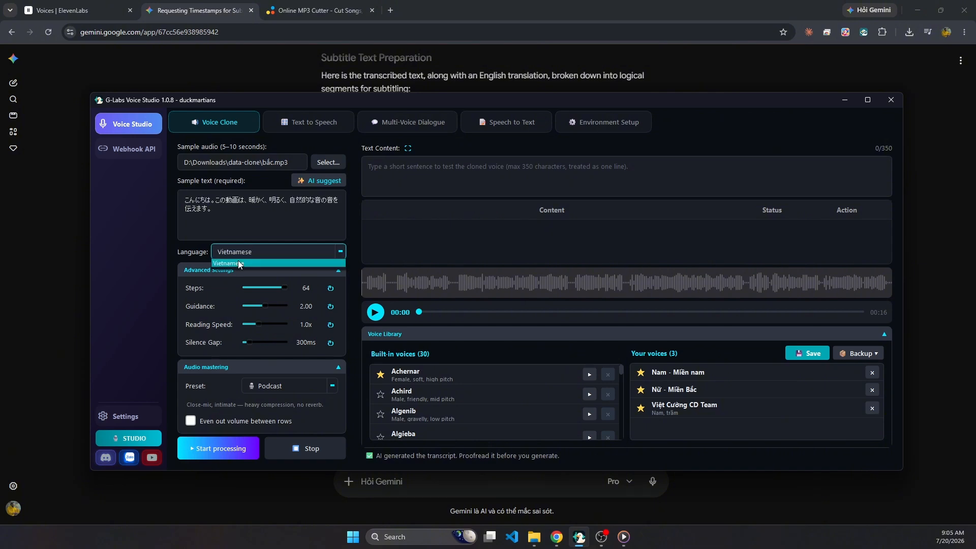
{"action": "left_click", "coordinate": [313, 181]}
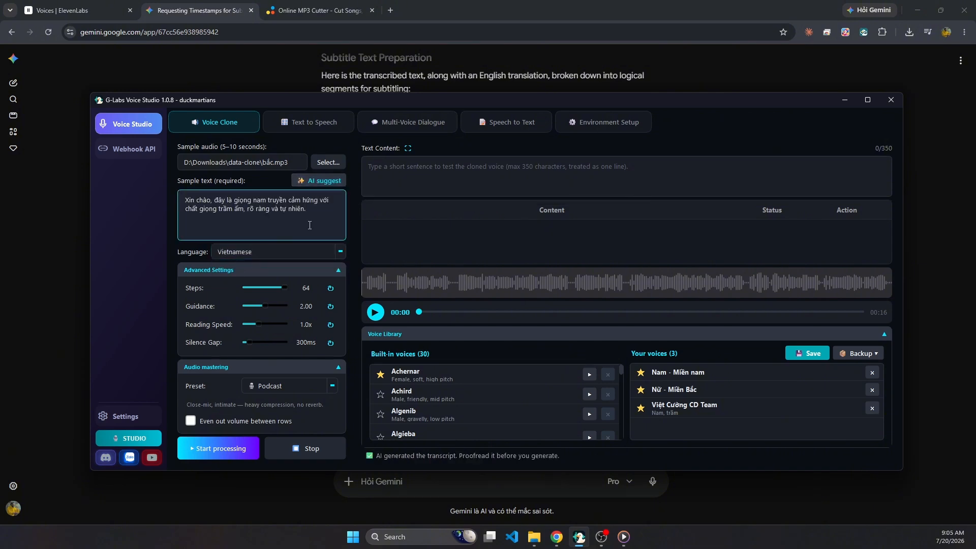
Paste the Vietnamese test passage into the text content and generate the voice clone from bắc.mp3 with the transcript confirmed.
{"action": "left_click", "coordinate": [570, 170]}
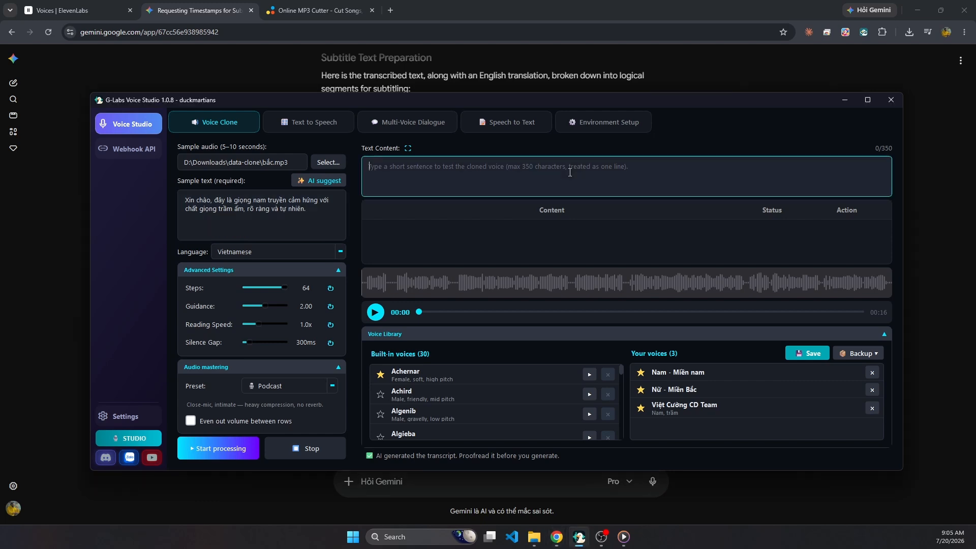
{"action": "key", "text": "ctrl+v"}
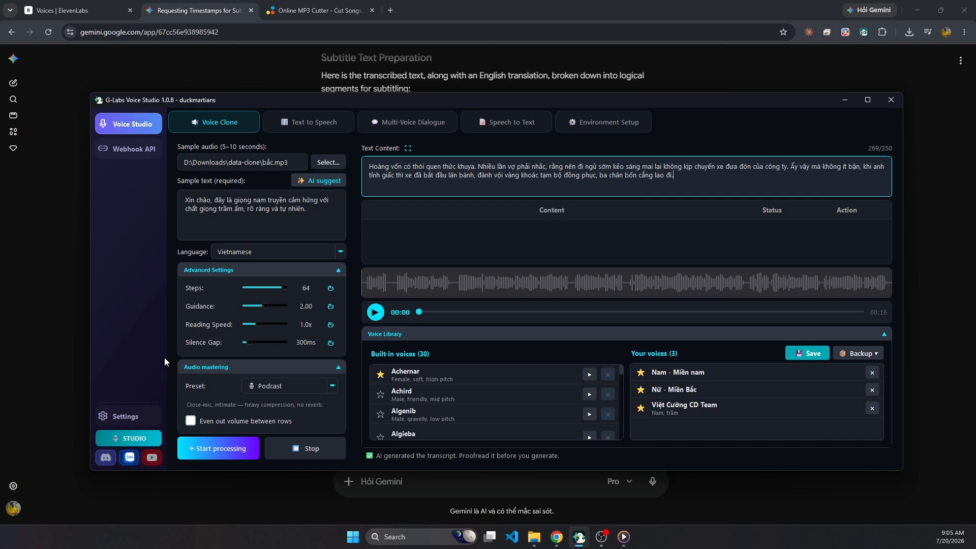
{"action": "left_click", "coordinate": [205, 450]}
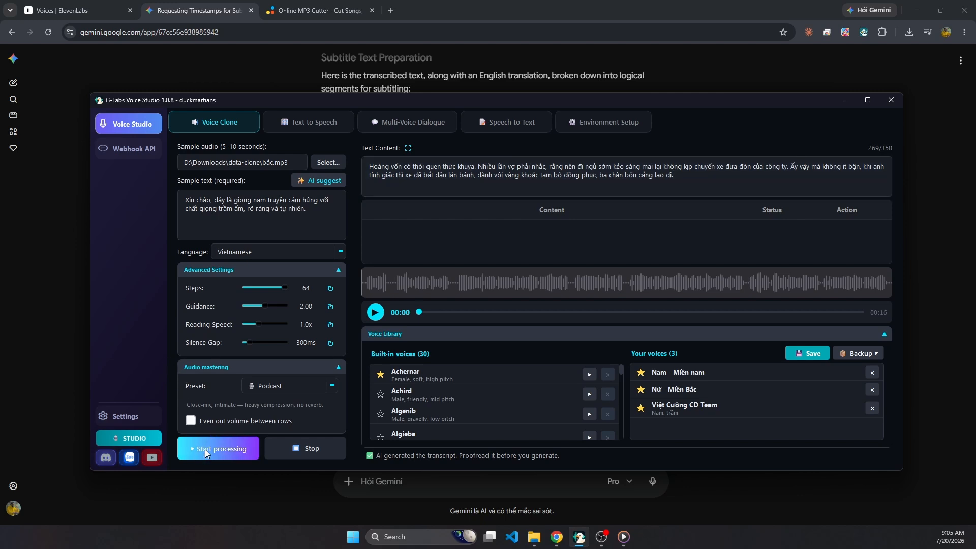
{"action": "left_click", "coordinate": [505, 343]}
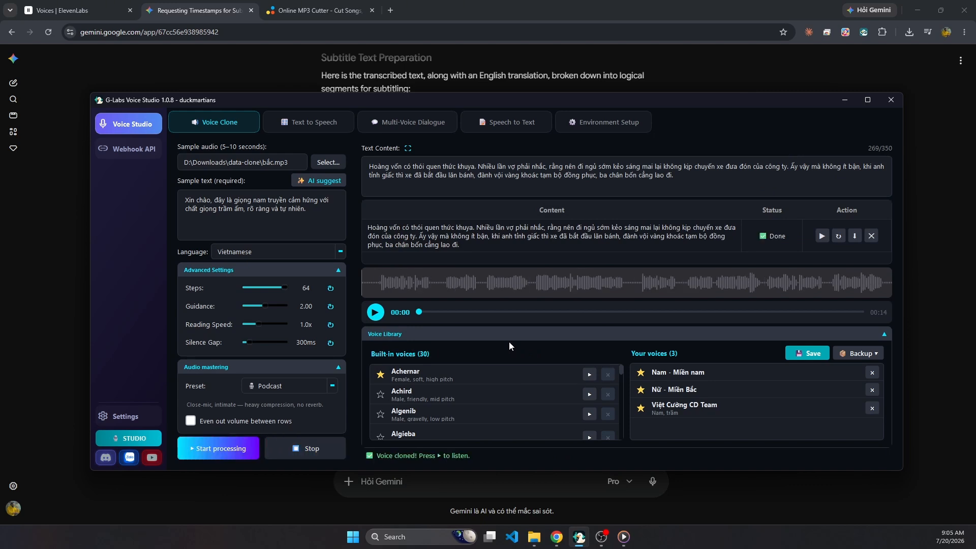
Play the original bắc clip from the data-clone folder and return to Voice Studio.
{"action": "left_click", "coordinate": [533, 537]}
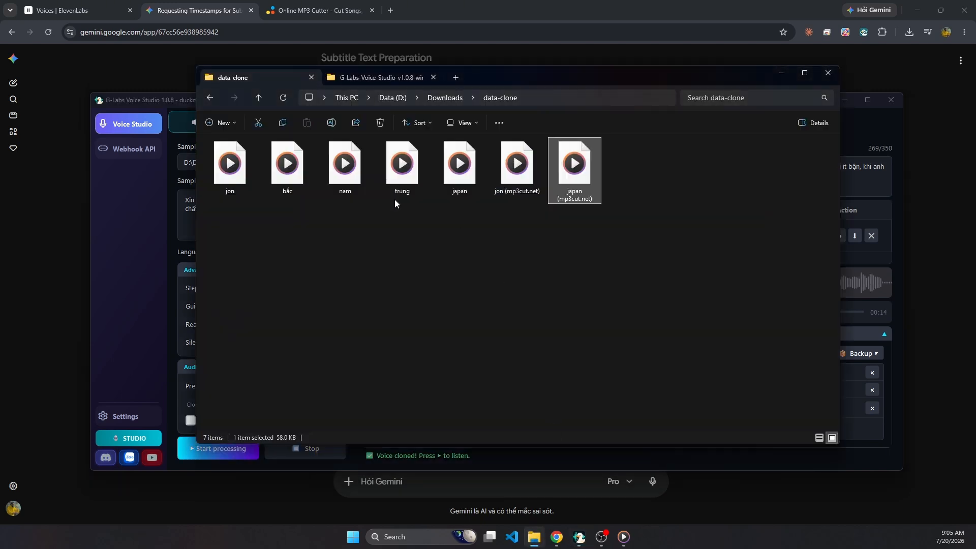
{"action": "double_click", "coordinate": [288, 168]}
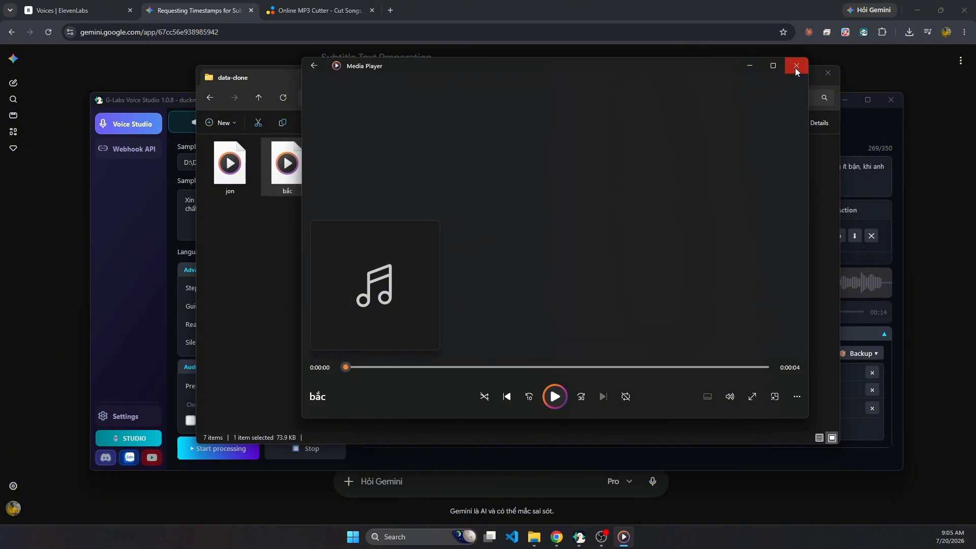
{"action": "left_click", "coordinate": [836, 218]}
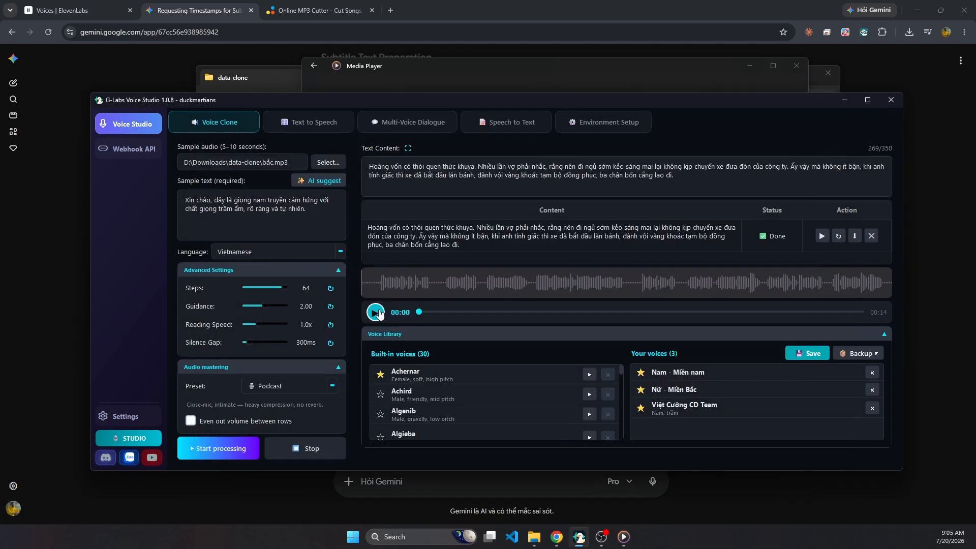
Listen to the cloned bắc result, dismiss the save offer, and replay the original bắc clip before closing Media Player.
{"action": "left_click_drag", "start_coordinate": [489, 240], "coordinate": [398, 342]}
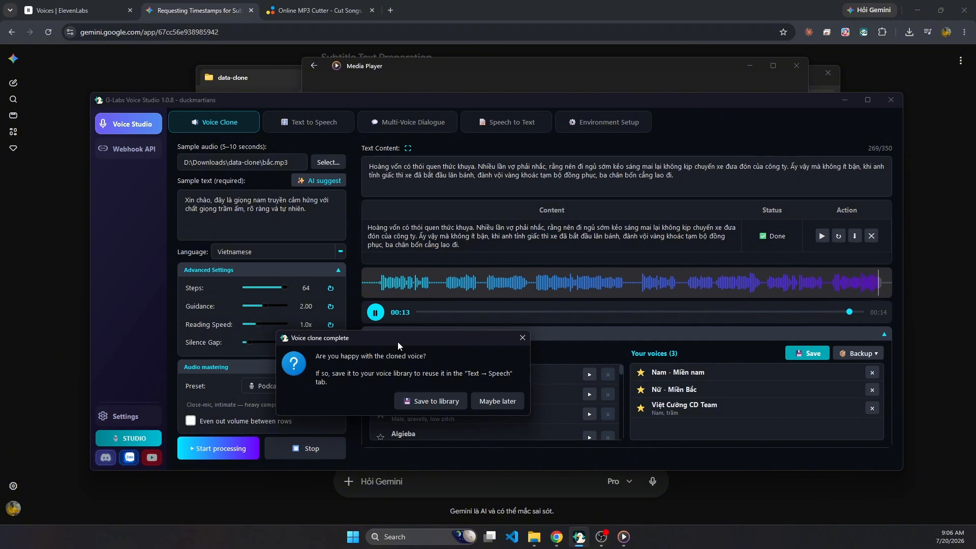
{"action": "left_click", "coordinate": [527, 341]}
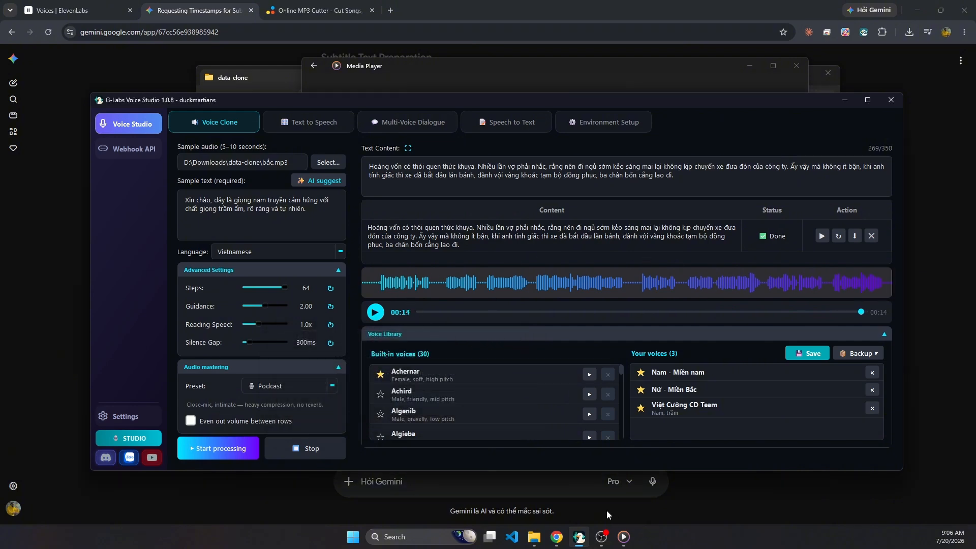
{"action": "left_click", "coordinate": [554, 398]}
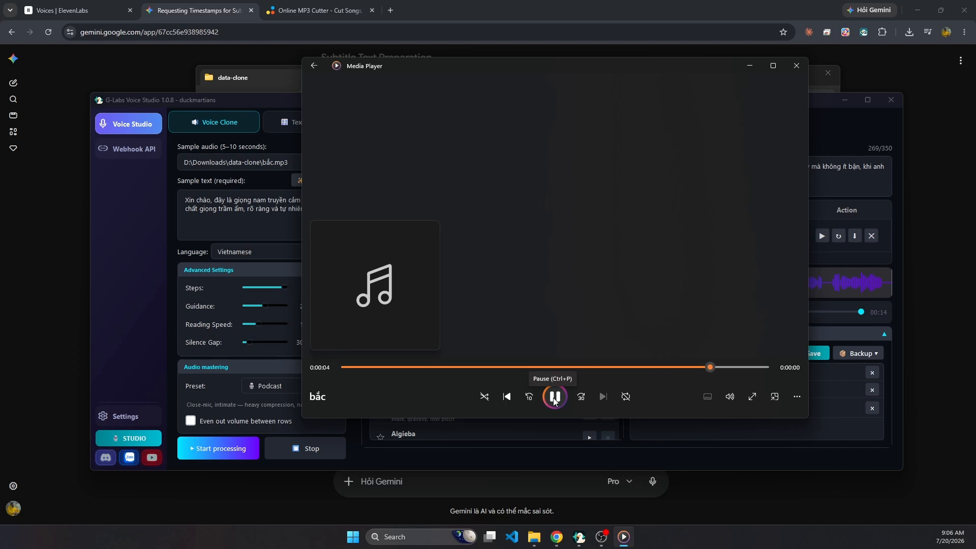
{"action": "left_click", "coordinate": [796, 66]}
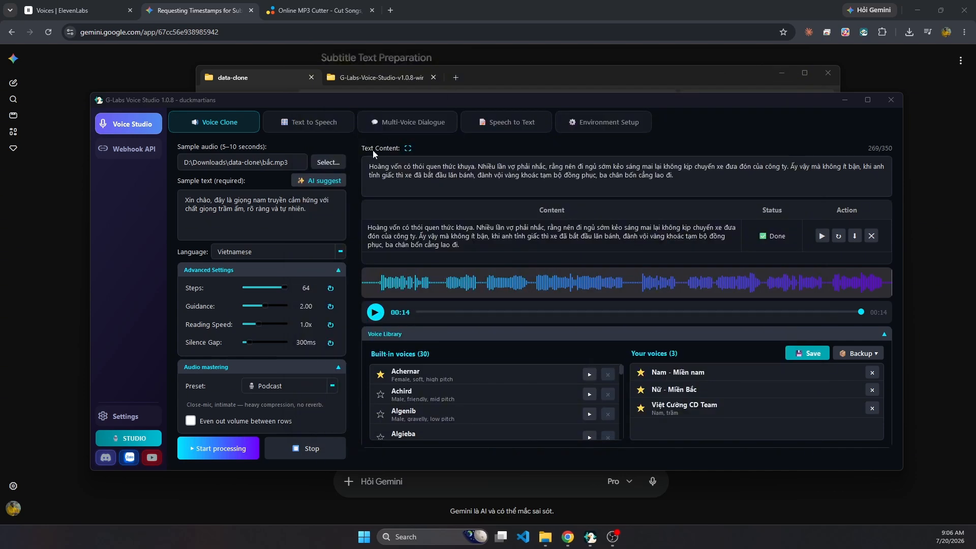
Load trung.mp3 from the data-clone folder as the sample audio and generate its transcript with AI suggest.
{"action": "left_click", "coordinate": [323, 163]}
{"action": "double_click", "coordinate": [200, 275]}
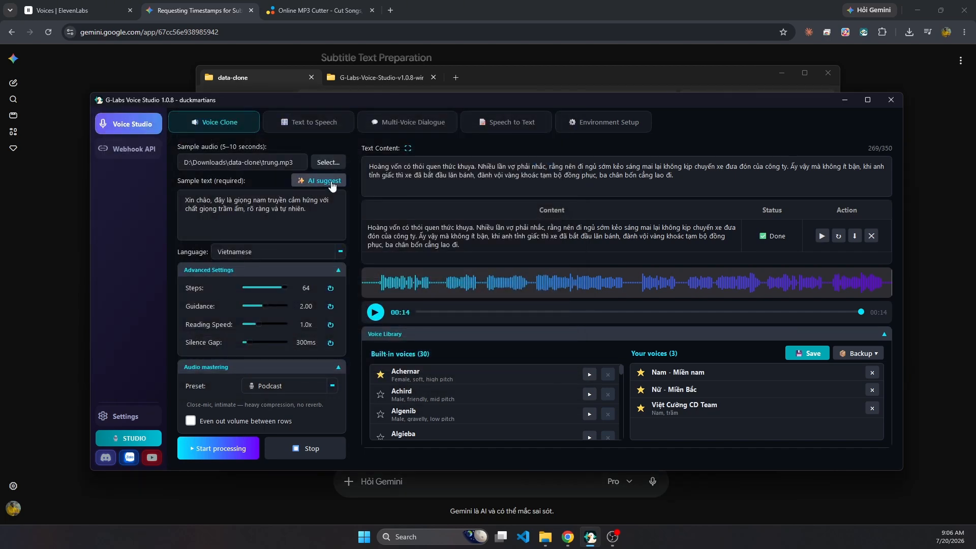
{"action": "left_click", "coordinate": [331, 181]}
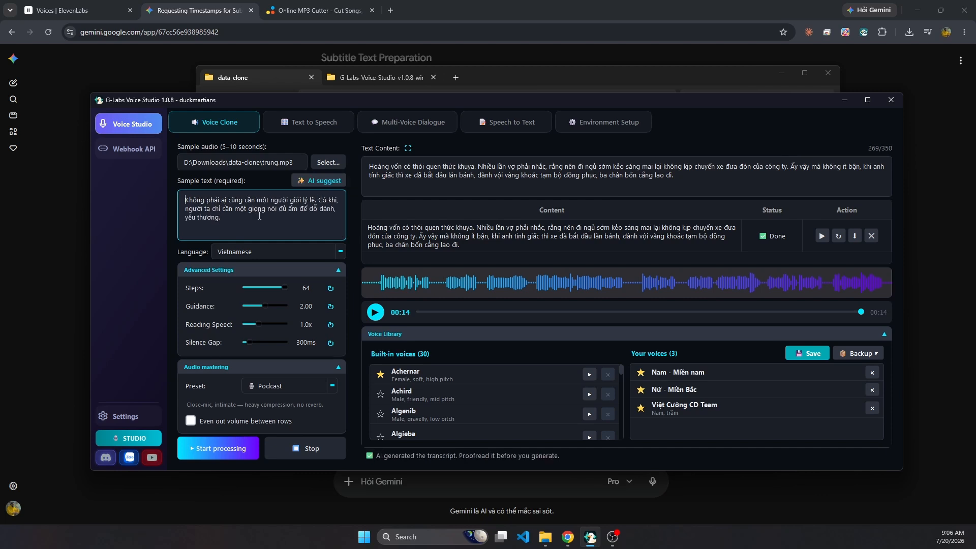
Generate the voice clone from the trung sample with its transcript confirmed, and listen to the result without saving it to the library.
{"action": "left_click", "coordinate": [229, 453]}
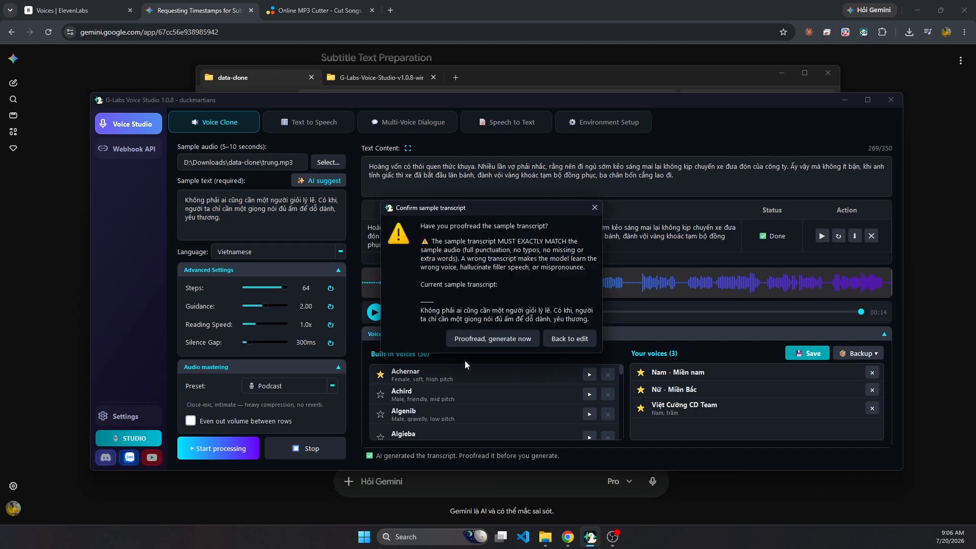
{"action": "left_click", "coordinate": [493, 338]}
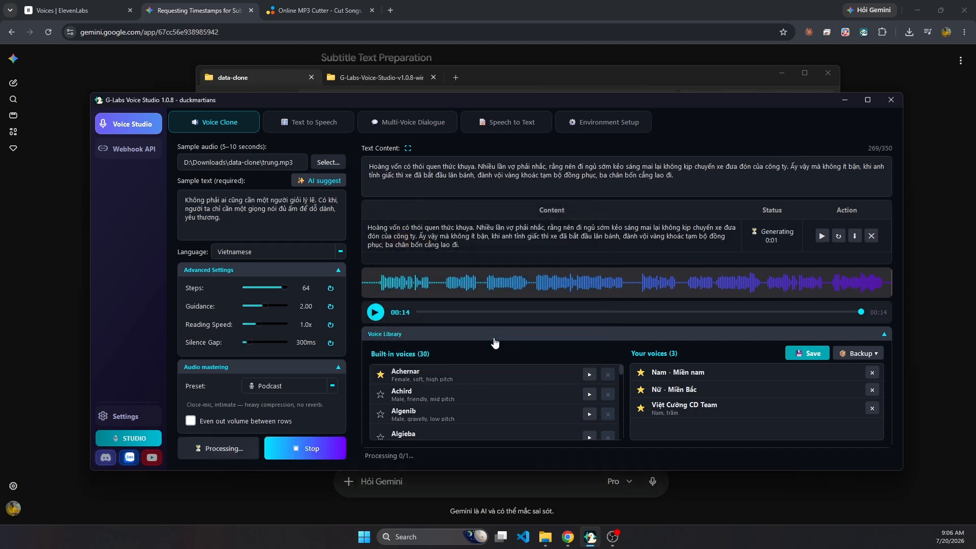
{"action": "left_click", "coordinate": [822, 235]}
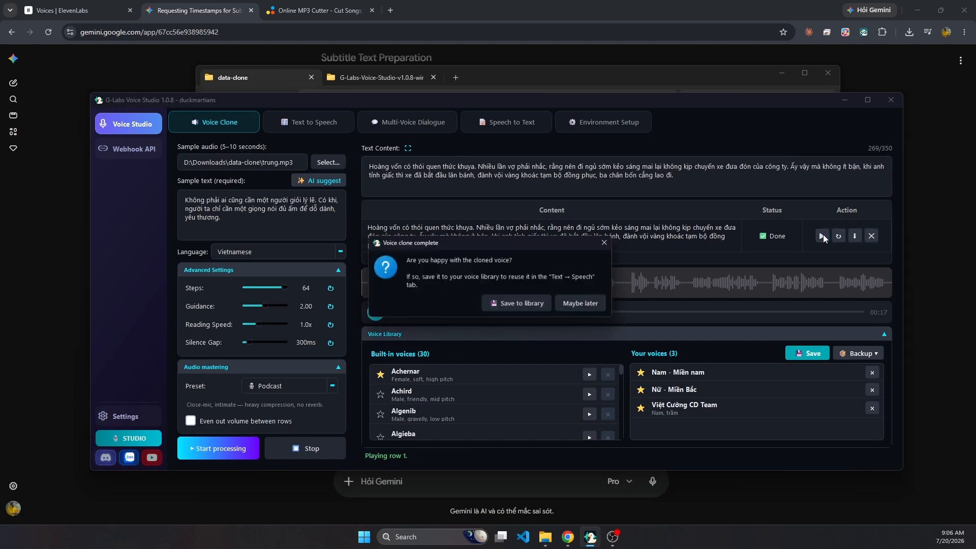
{"action": "left_click_drag", "start_coordinate": [492, 243], "coordinate": [464, 328]}
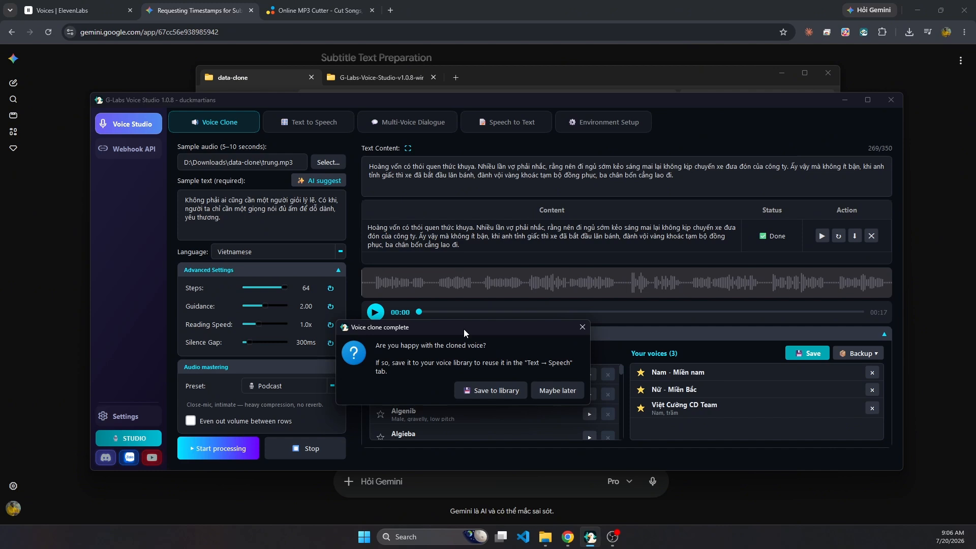
{"action": "left_click", "coordinate": [581, 327]}
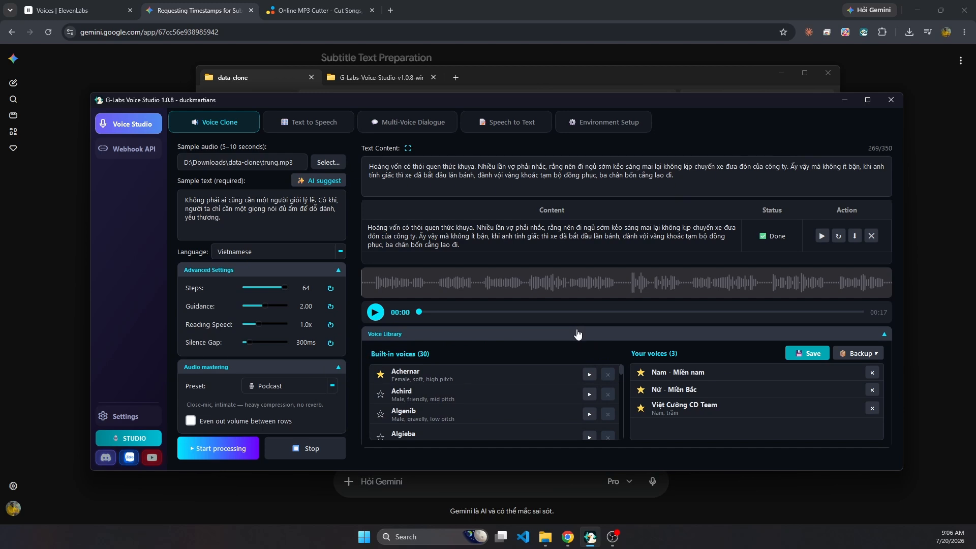
Load nam.mp3 from the data-clone folder as the sample audio and generate its transcript with AI suggest.
{"action": "left_click", "coordinate": [319, 161]}
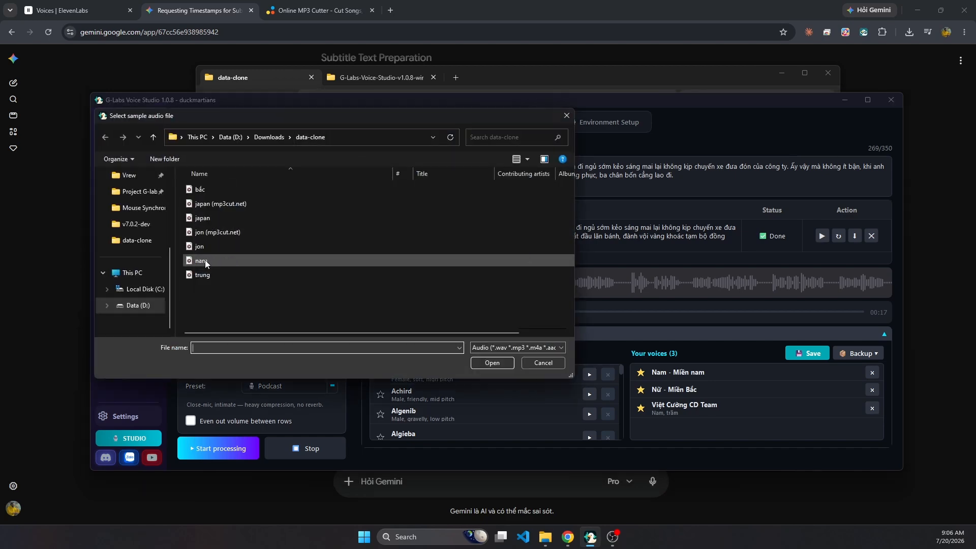
{"action": "double_click", "coordinate": [206, 260]}
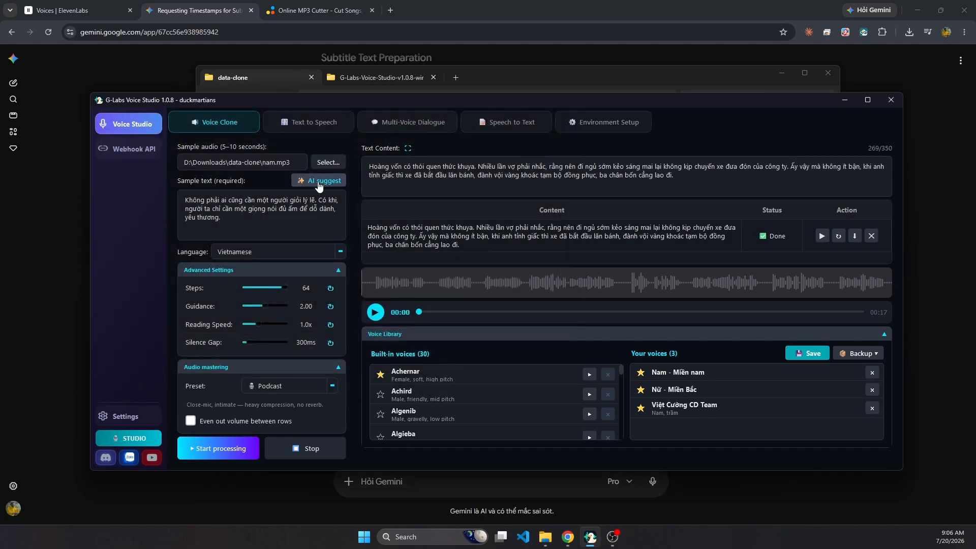
{"action": "left_click", "coordinate": [319, 182]}
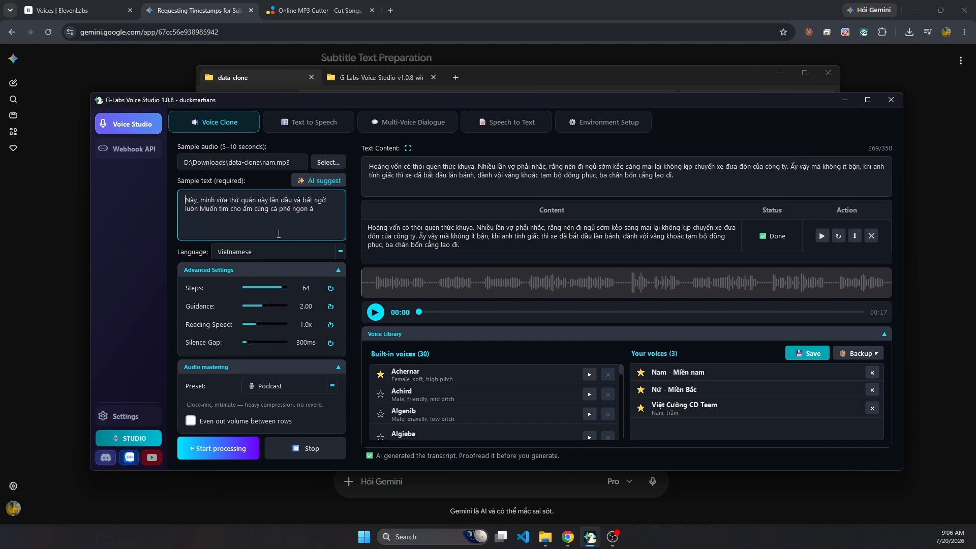
{"action": "left_click", "coordinate": [221, 253]}
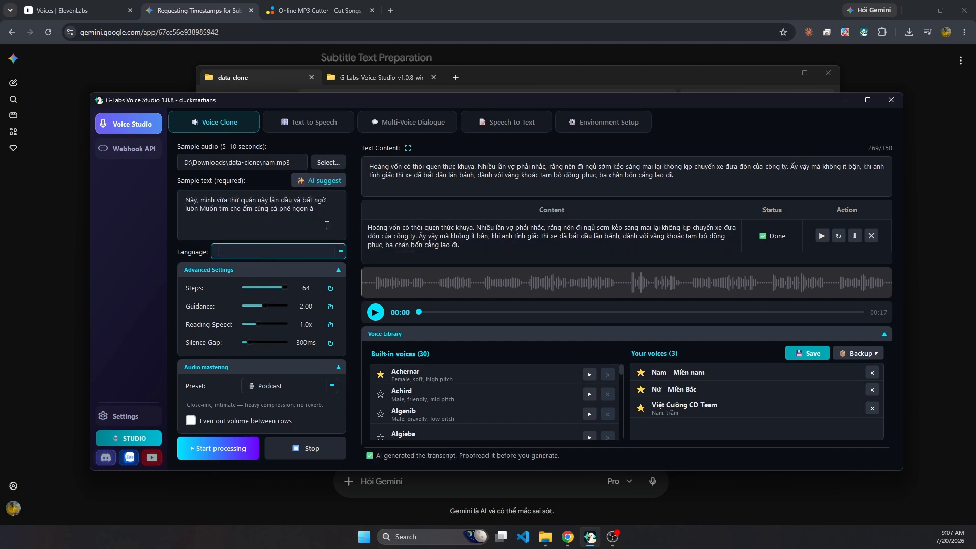
{"action": "left_click", "coordinate": [306, 224]}
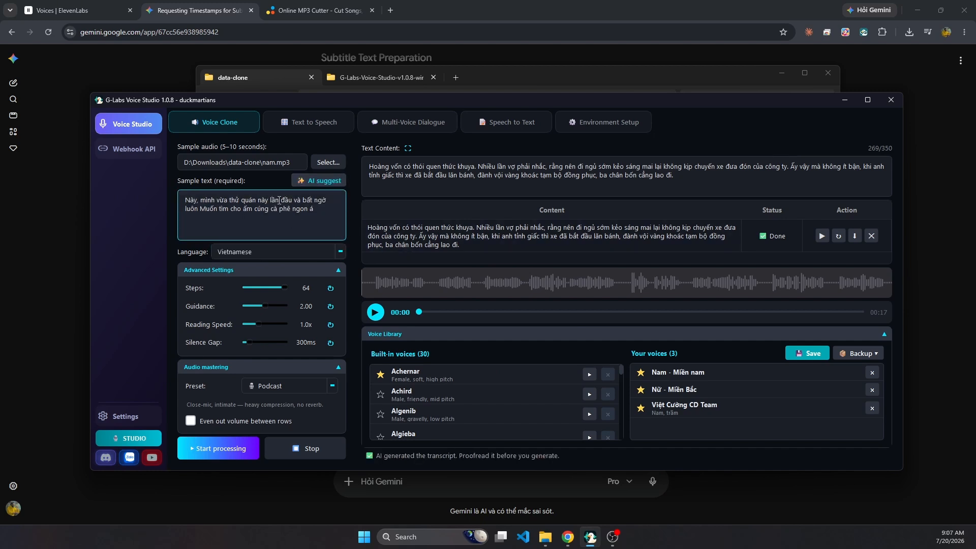
Generate the voice clone from the nam sample with its transcript confirmed, and listen to it without saving it to the library.
{"action": "left_click", "coordinate": [218, 449]}
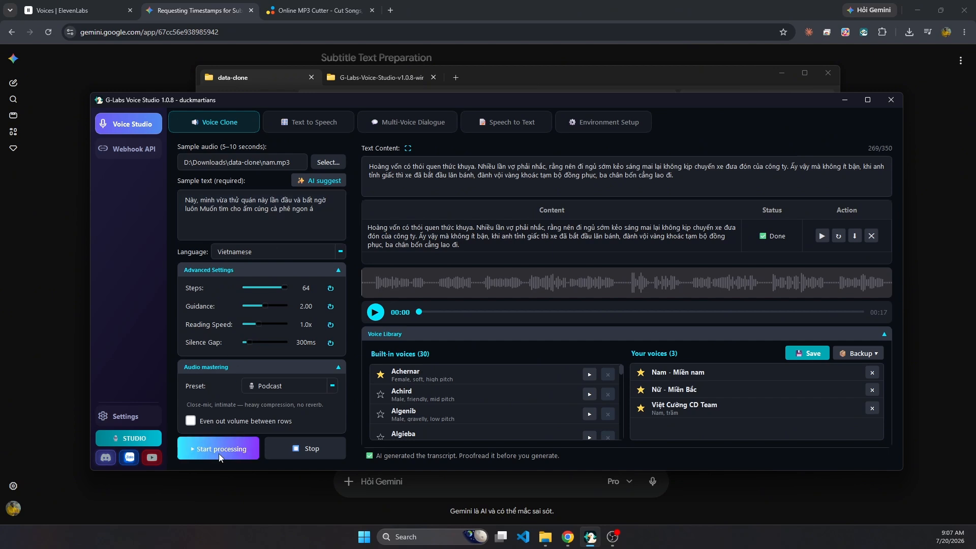
{"action": "left_click", "coordinate": [496, 345]}
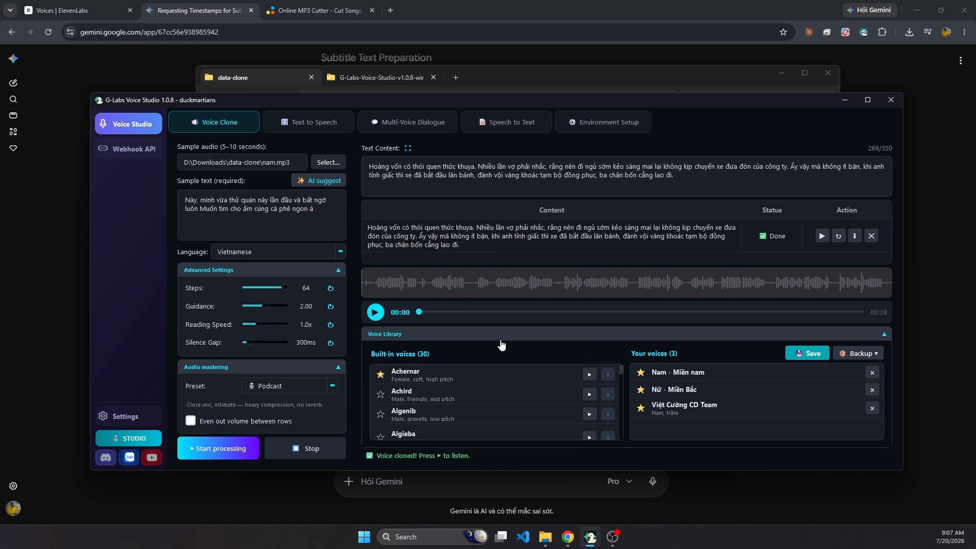
{"action": "left_click", "coordinate": [822, 235]}
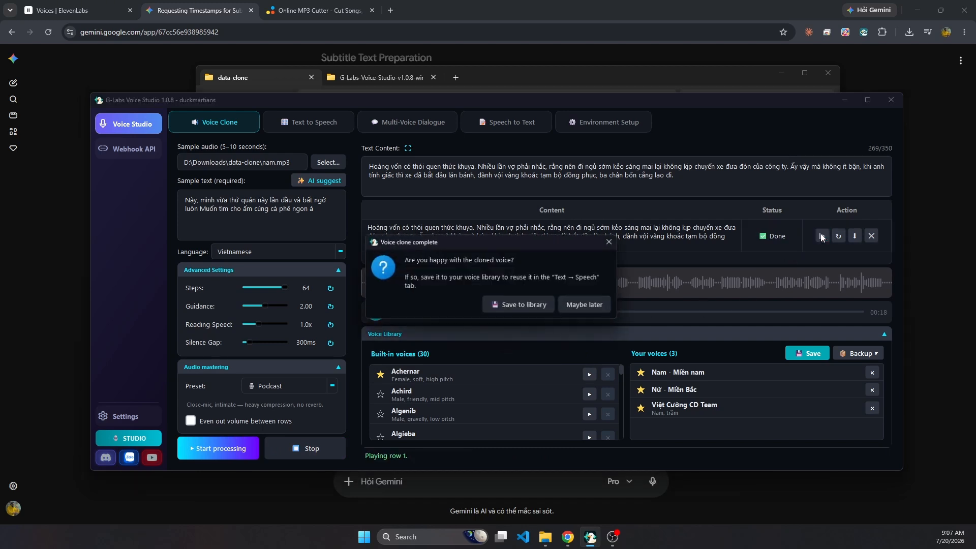
{"action": "mouse_move", "coordinate": [505, 244]}
{"action": "left_mouse_down"}
{"action": "mouse_move", "coordinate": [507, 370]}
{"action": "mouse_move", "coordinate": [501, 337]}
{"action": "left_mouse_up"}
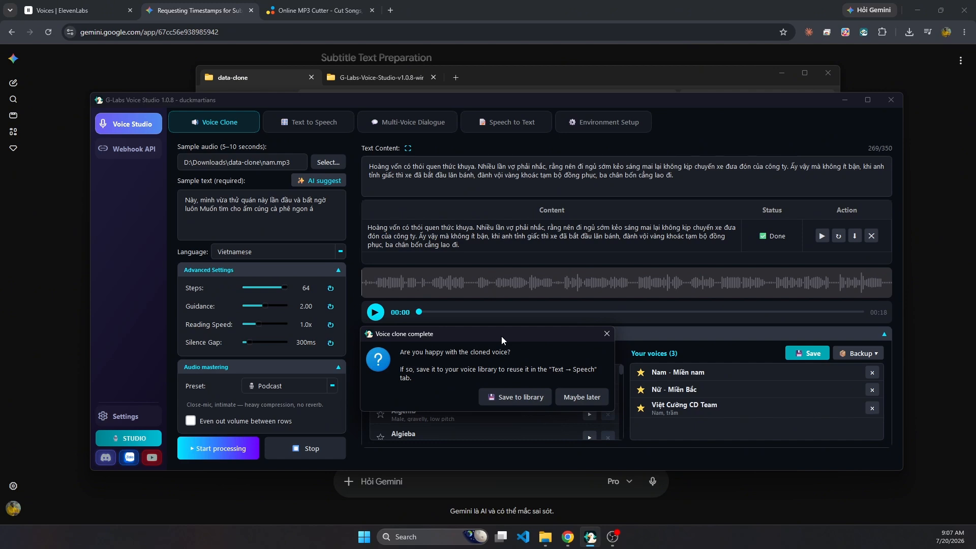
{"action": "left_click", "coordinate": [608, 334]}
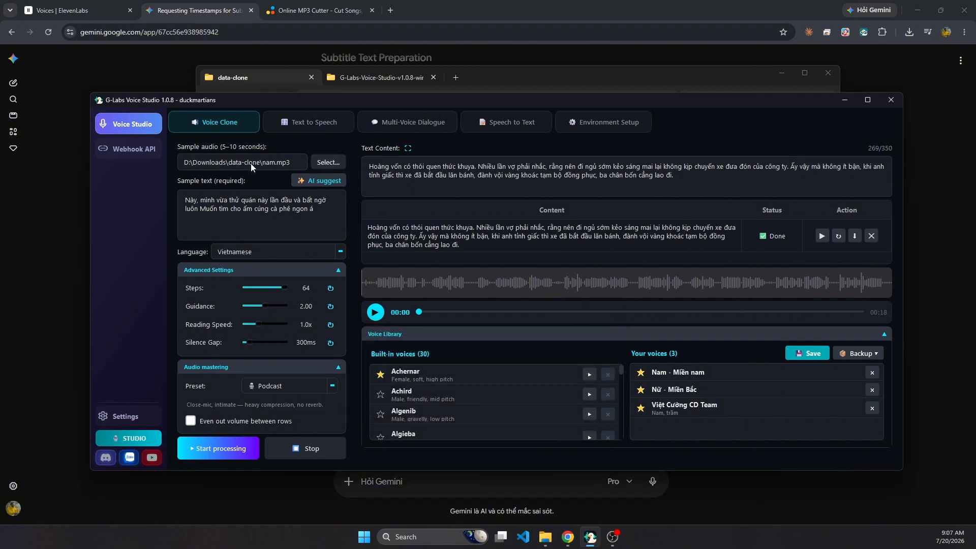
Load trung.mp3 as the sample audio again and generate its transcript with AI suggest.
{"action": "left_click", "coordinate": [323, 163]}
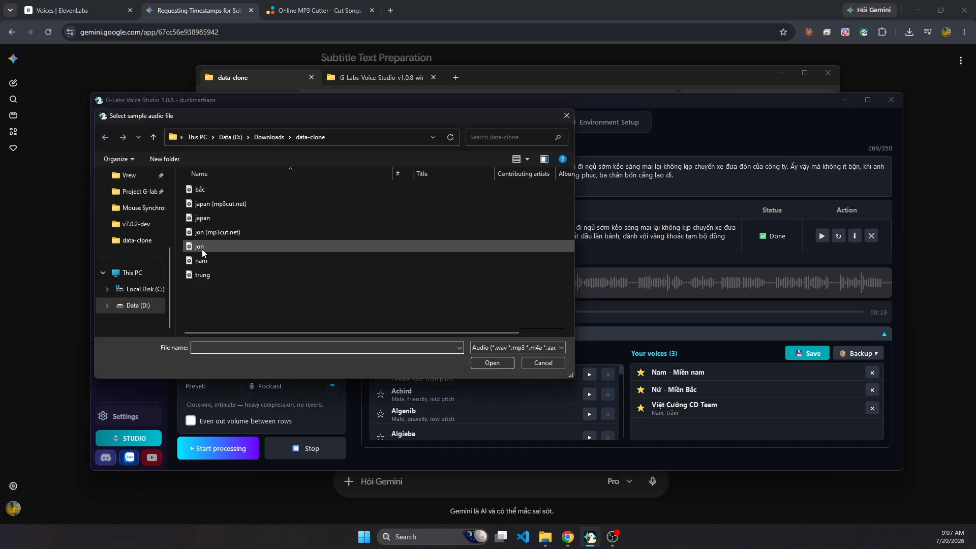
{"action": "double_click", "coordinate": [203, 275]}
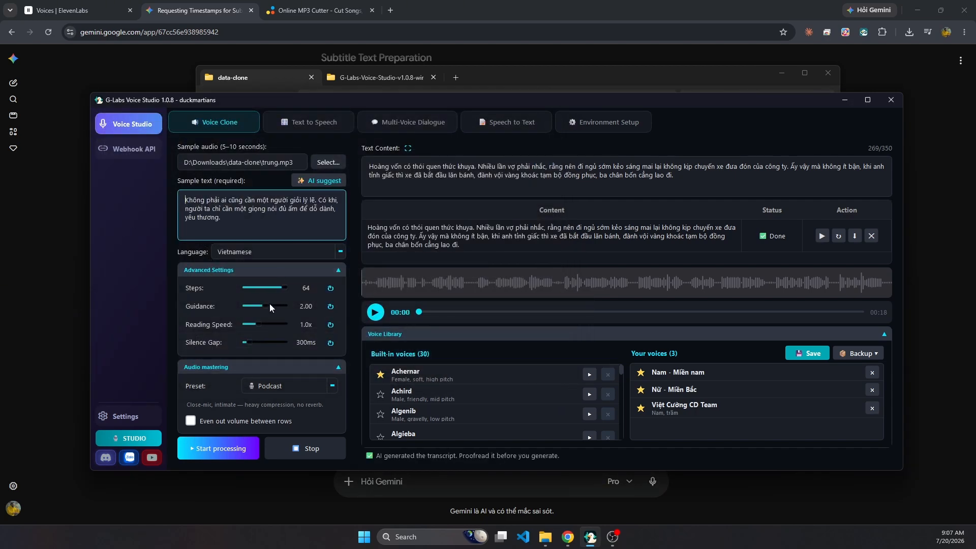
Raise Guidance to 4.00, generate the trung voice clone, and listen to the result without saving it.
{"action": "left_click_drag", "start_coordinate": [263, 307], "coordinate": [271, 307]}
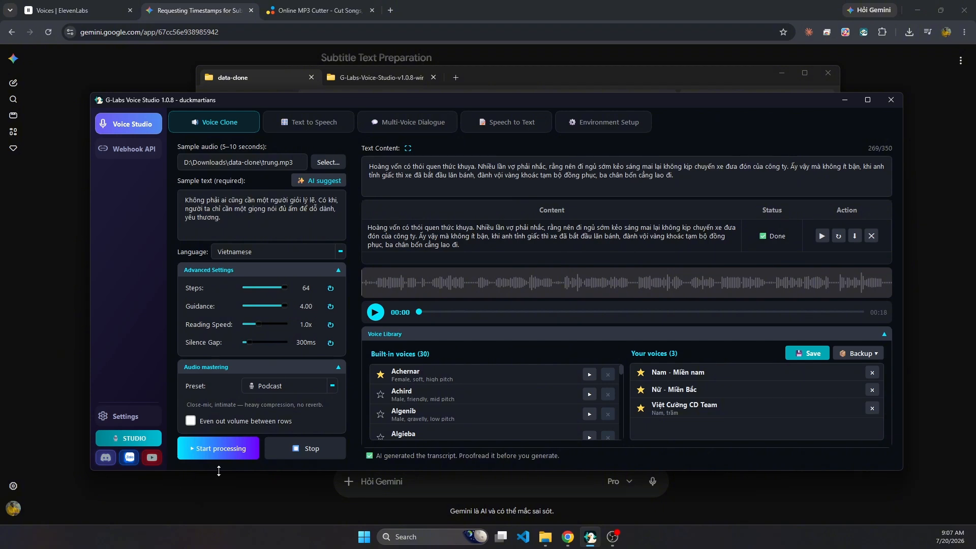
{"action": "left_click", "coordinate": [224, 451]}
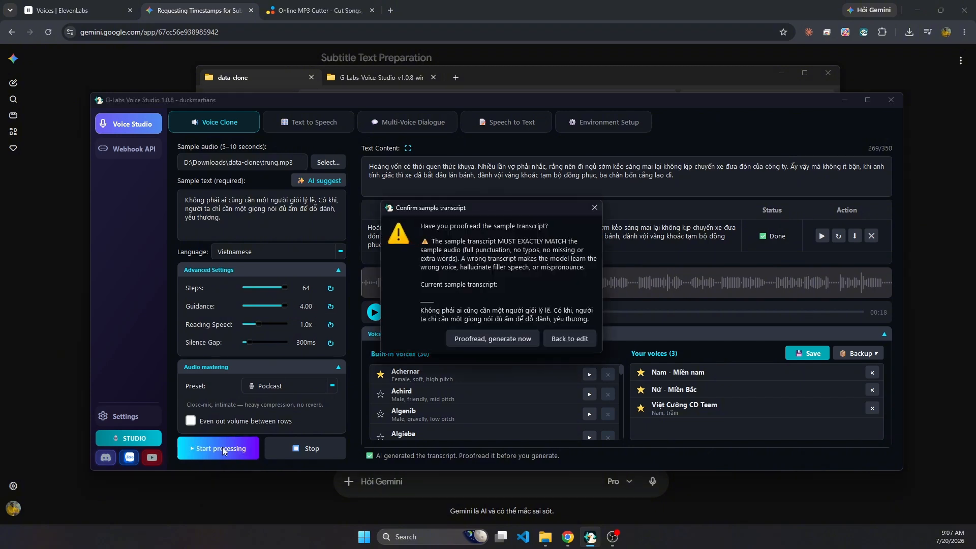
{"action": "left_click", "coordinate": [511, 341]}
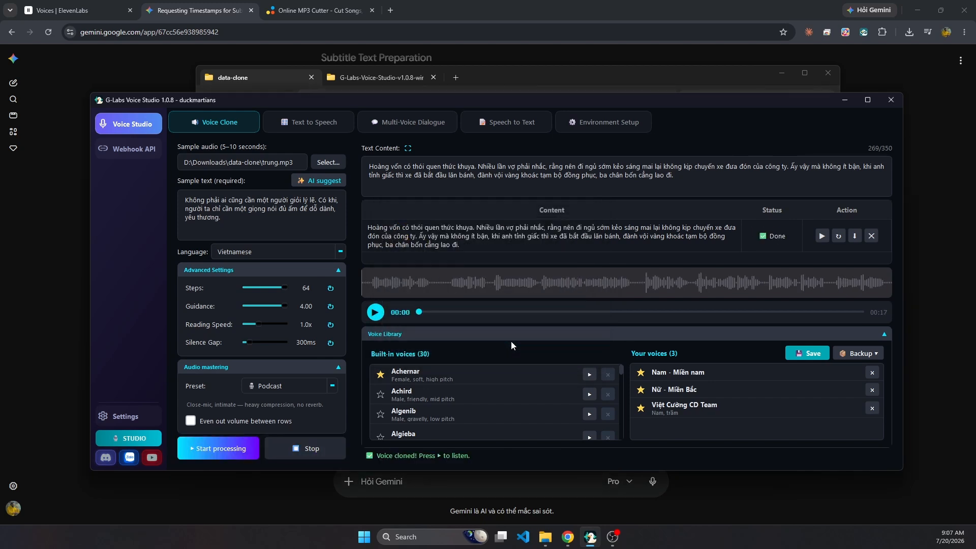
{"action": "left_click", "coordinate": [822, 236]}
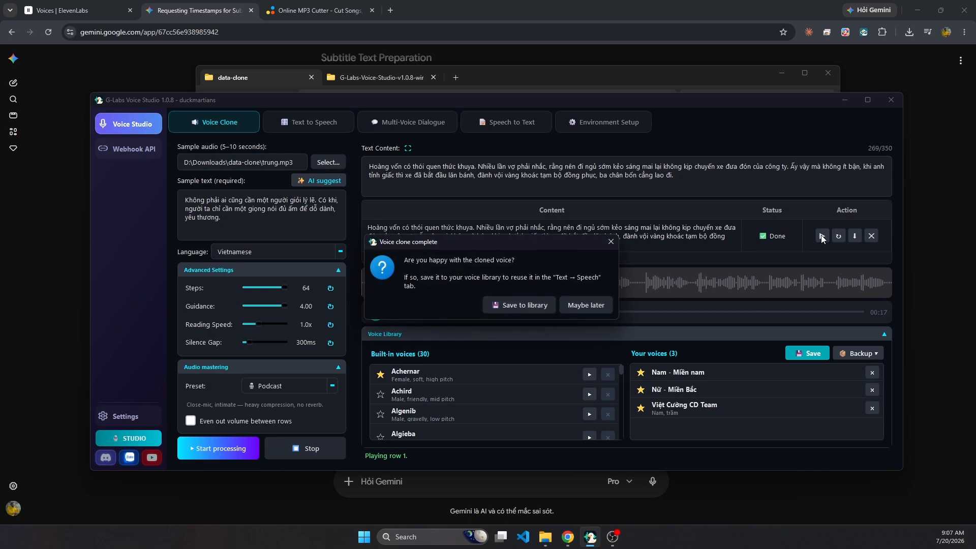
{"action": "mouse_move", "coordinate": [432, 249]}
{"action": "left_mouse_down"}
{"action": "mouse_move", "coordinate": [453, 284]}
{"action": "mouse_move", "coordinate": [453, 309]}
{"action": "left_mouse_up"}
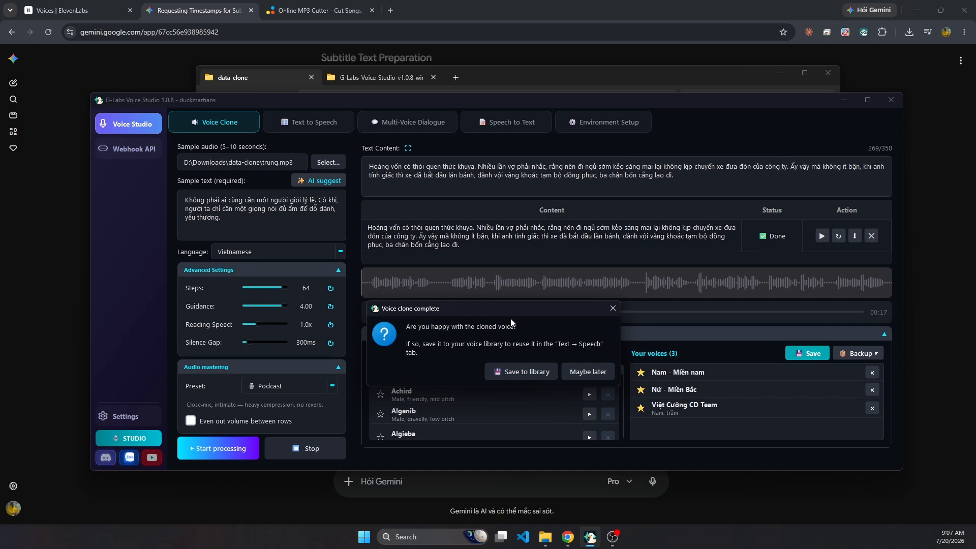
{"action": "left_click_drag", "start_coordinate": [516, 313], "coordinate": [510, 313]}
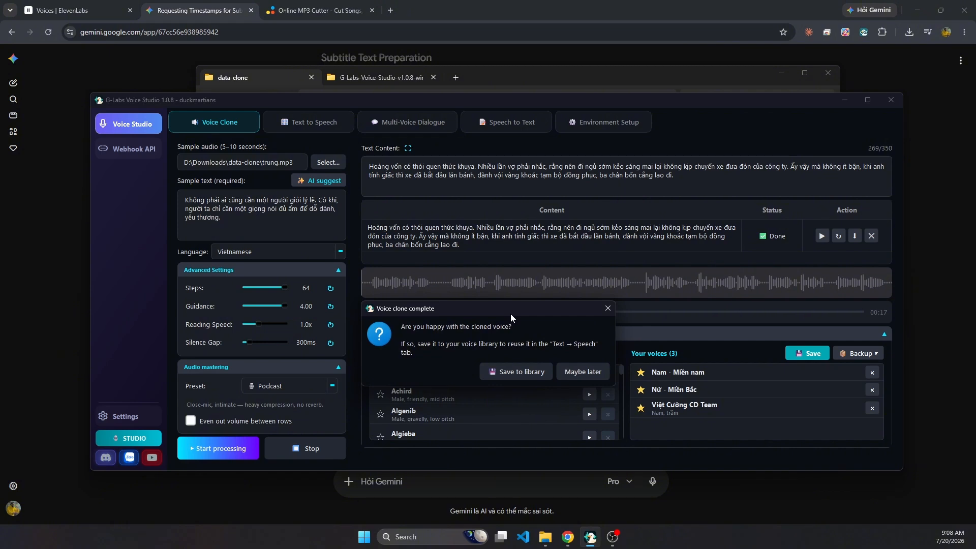
{"action": "left_click", "coordinate": [607, 309]}
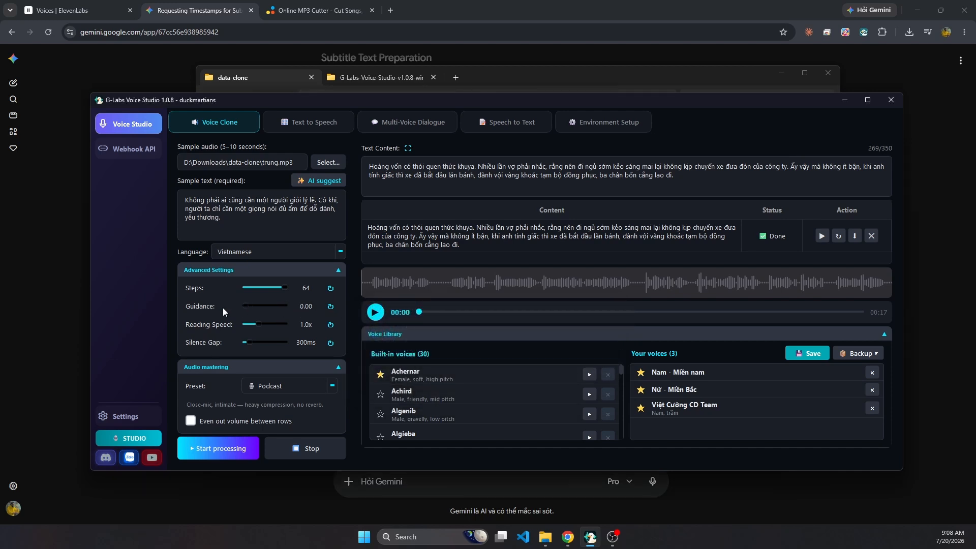
Lower Guidance to 0.00, regenerate the trung voice clone, and listen to it without saving it.
{"action": "left_click", "coordinate": [222, 450]}
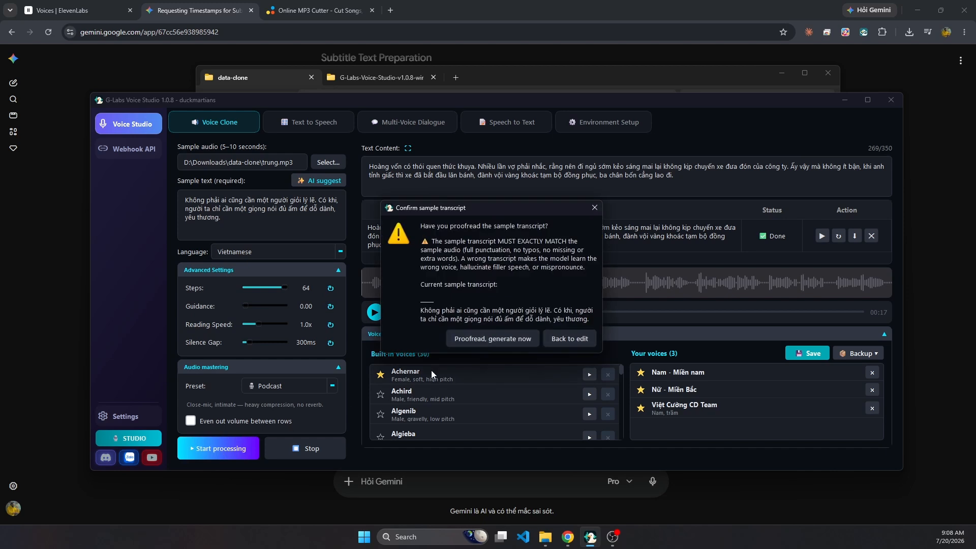
{"action": "left_click", "coordinate": [520, 335]}
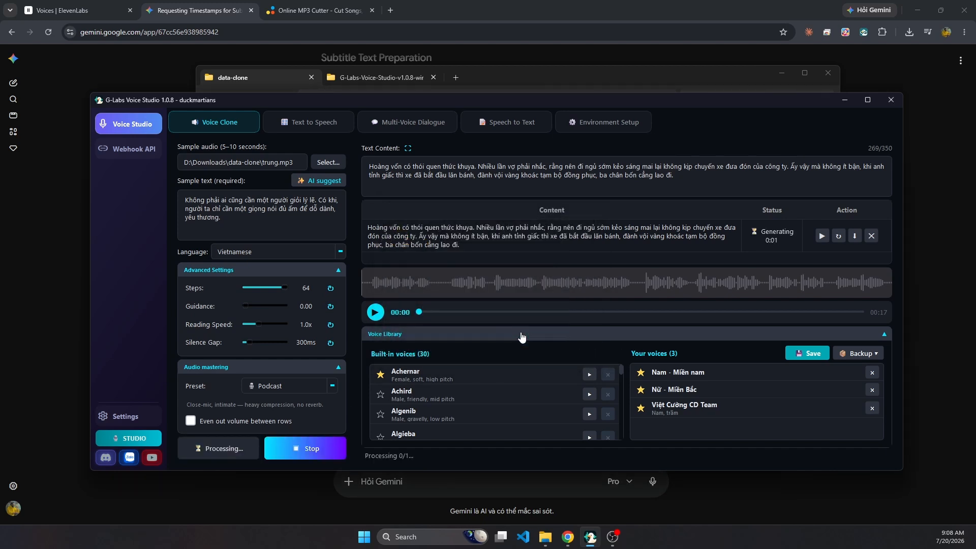
{"action": "left_click", "coordinate": [822, 237]}
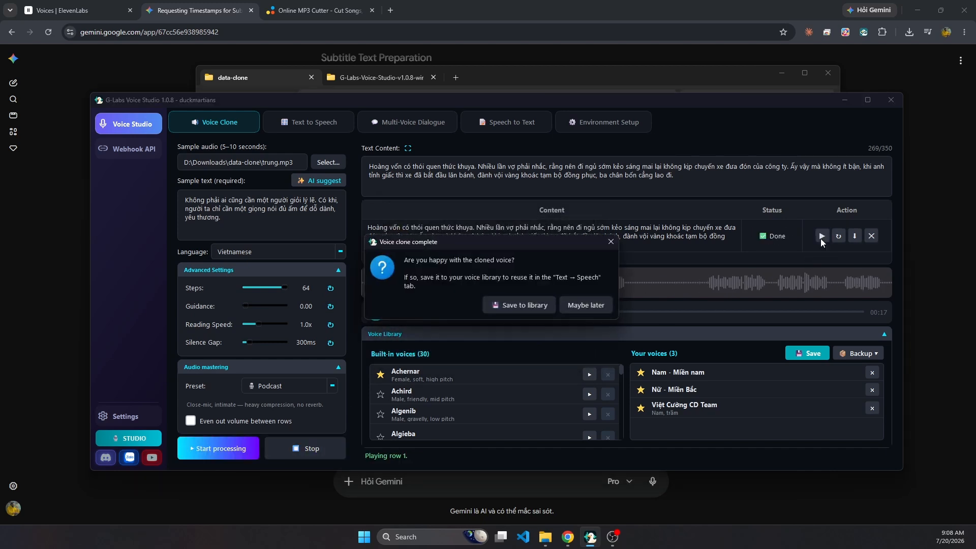
{"action": "left_click_drag", "start_coordinate": [538, 245], "coordinate": [539, 327]}
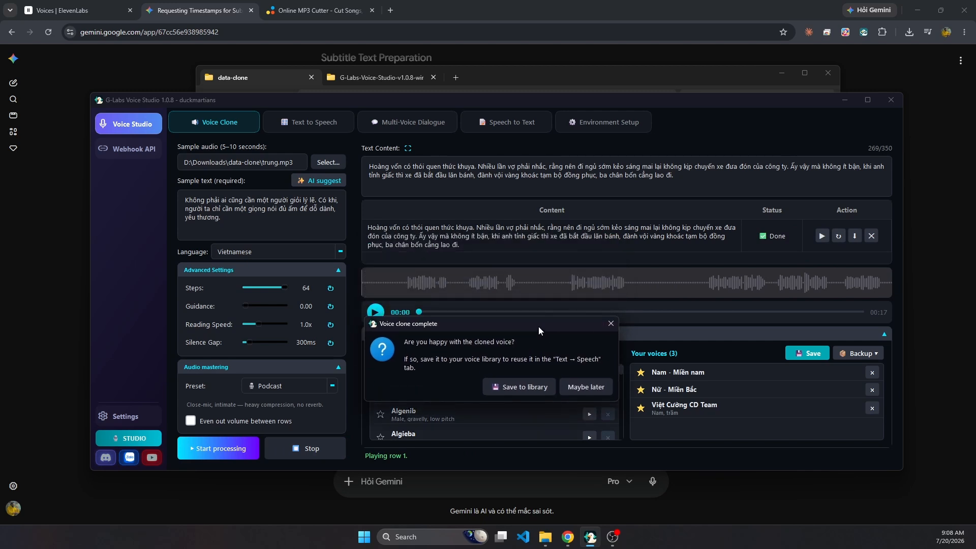
{"action": "left_click", "coordinate": [609, 328]}
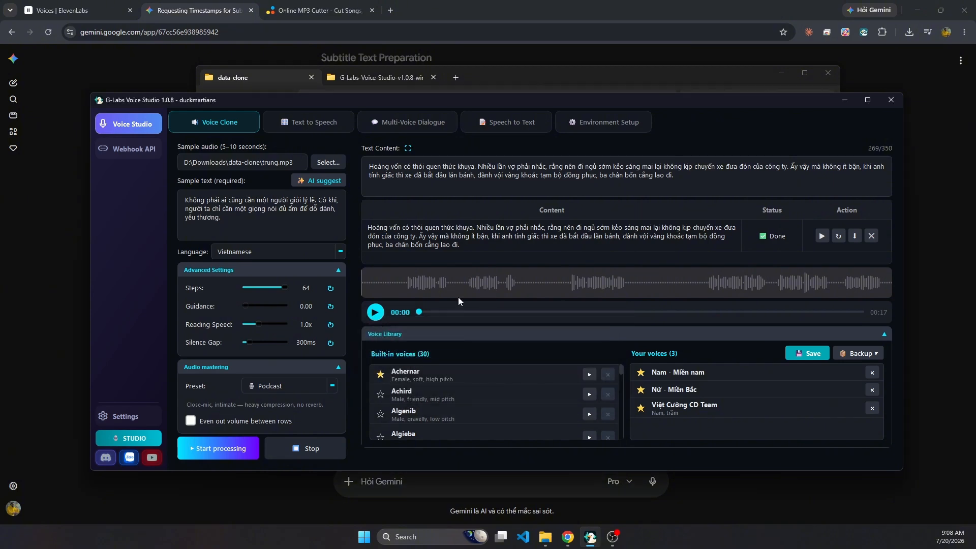
Reset Guidance, set it to 3.00, and regenerate the trung voice clone with its transcript confirmed.
{"action": "left_click", "coordinate": [331, 306]}
{"action": "left_click_drag", "start_coordinate": [265, 306], "coordinate": [274, 303]}
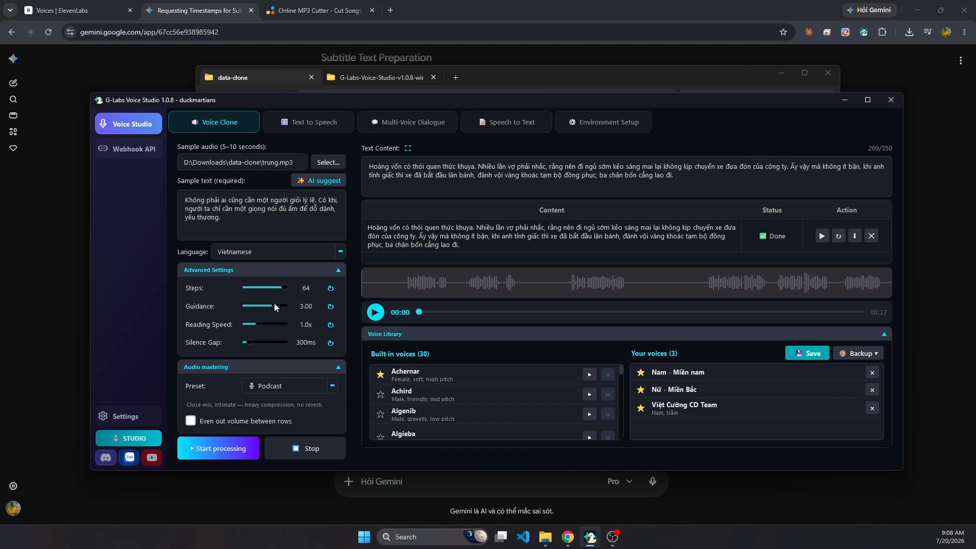
{"action": "left_click", "coordinate": [230, 452]}
{"action": "left_click", "coordinate": [480, 339]}
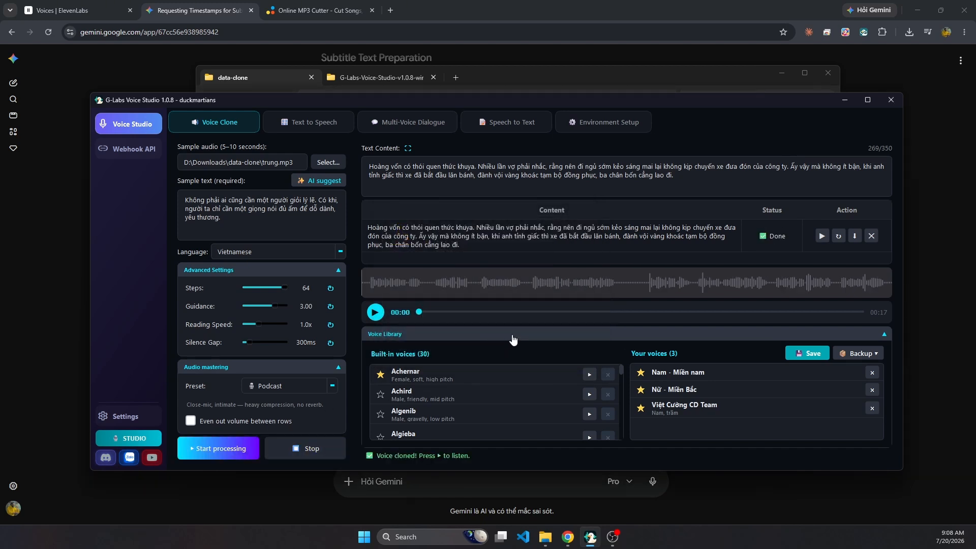
Listen to the trung clone generated at Guidance 3.00 and dismiss the save offer.
{"action": "left_click", "coordinate": [526, 77]}
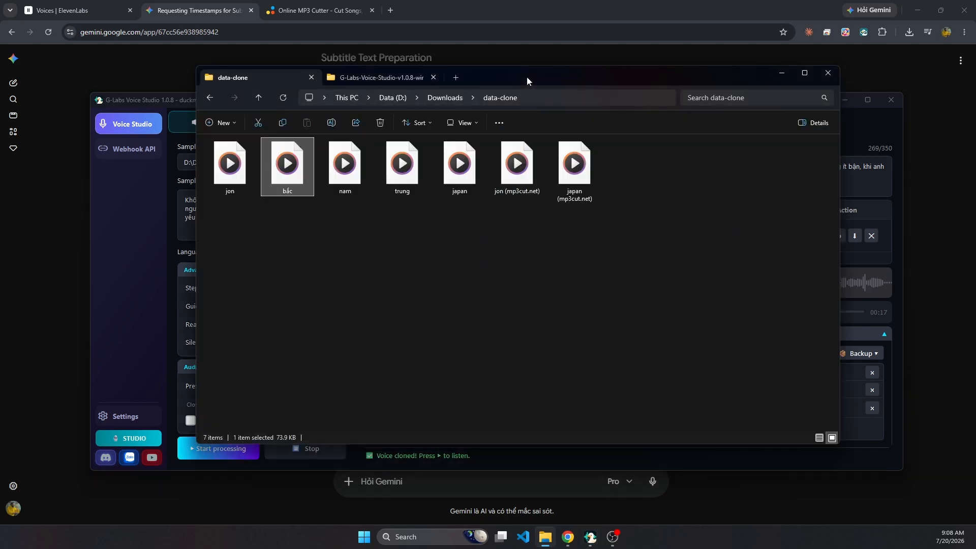
{"action": "left_click", "coordinate": [875, 256]}
{"action": "left_click", "coordinate": [822, 235]}
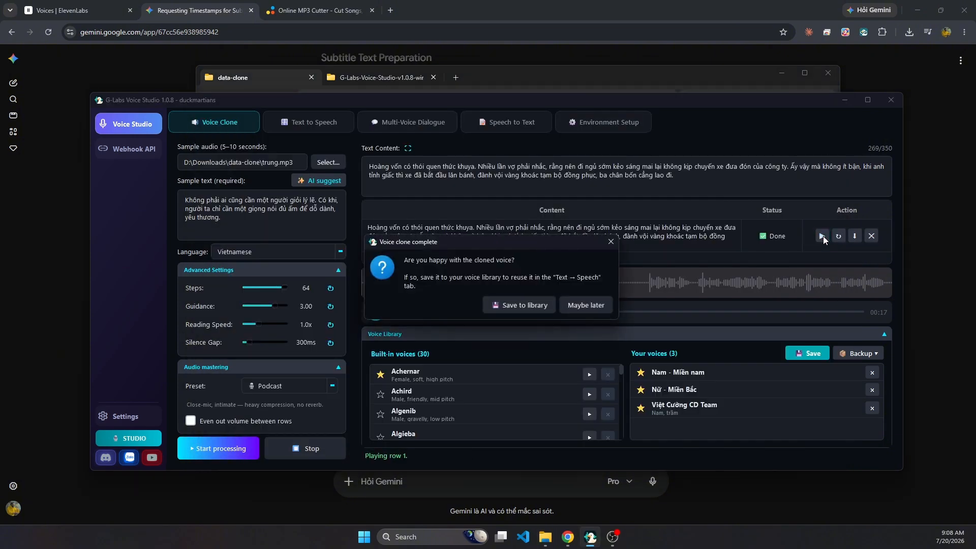
{"action": "mouse_move", "coordinate": [495, 248]}
{"action": "left_mouse_down"}
{"action": "mouse_move", "coordinate": [486, 327]}
{"action": "mouse_move", "coordinate": [494, 371]}
{"action": "left_mouse_up"}
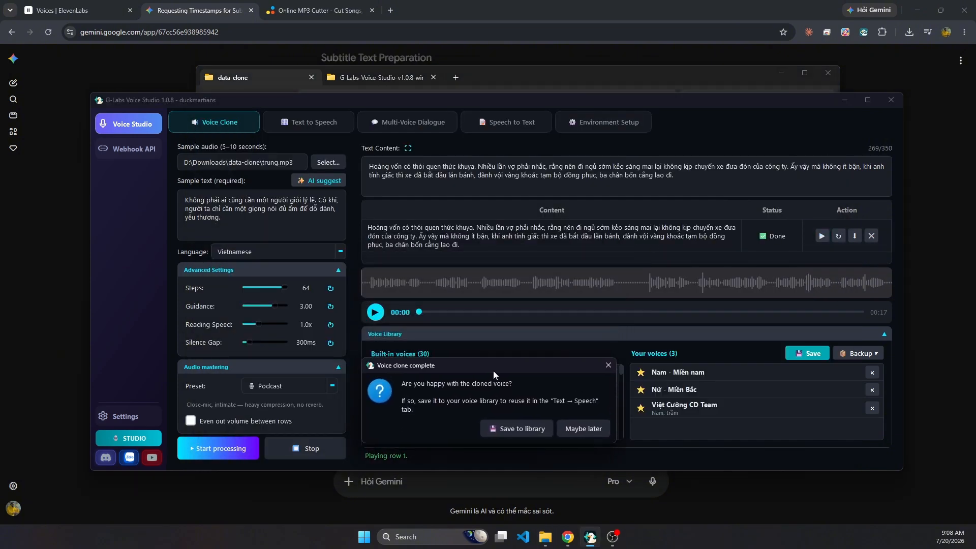
{"action": "left_click", "coordinate": [608, 365]}
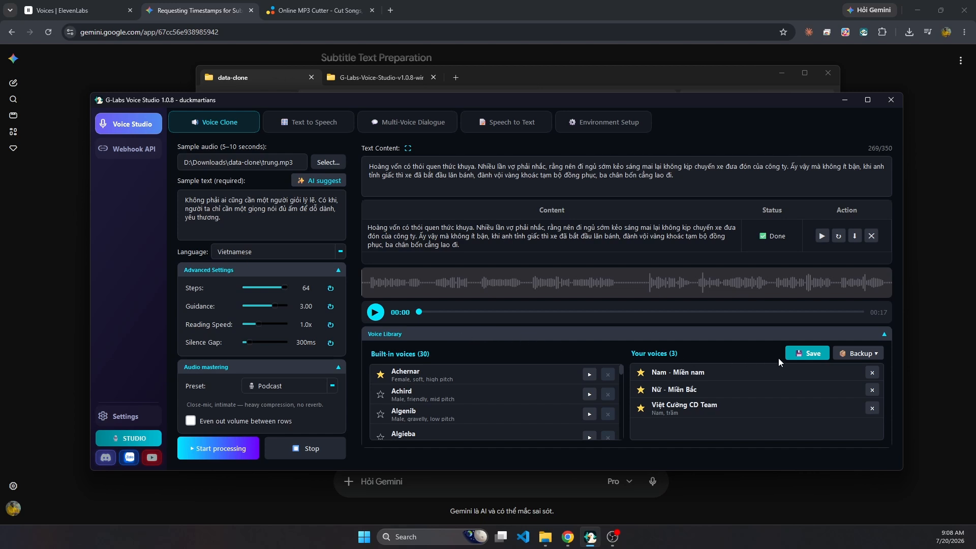
Save the cloned voice to the library as "Nu - trung" and mark it as a favourite.
{"action": "left_click", "coordinate": [808, 354]}
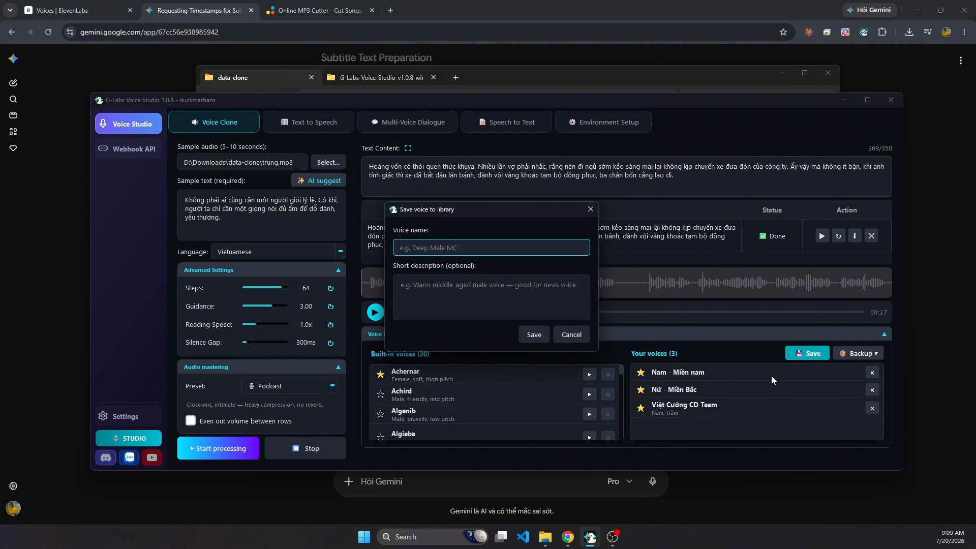
{"action": "type", "text": "Nu - trung"}
{"action": "left_click", "coordinate": [533, 334]}
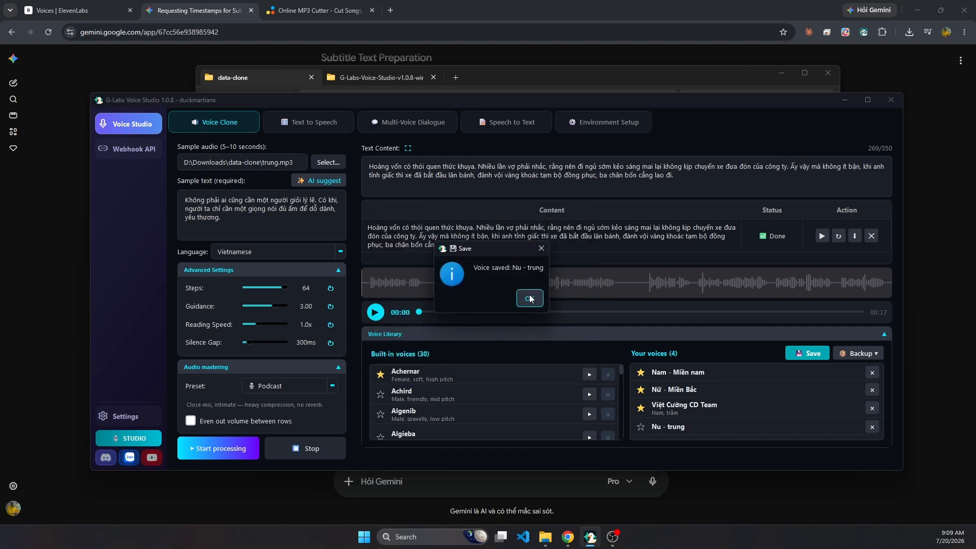
{"action": "left_click", "coordinate": [530, 299]}
{"action": "left_click", "coordinate": [640, 428]}
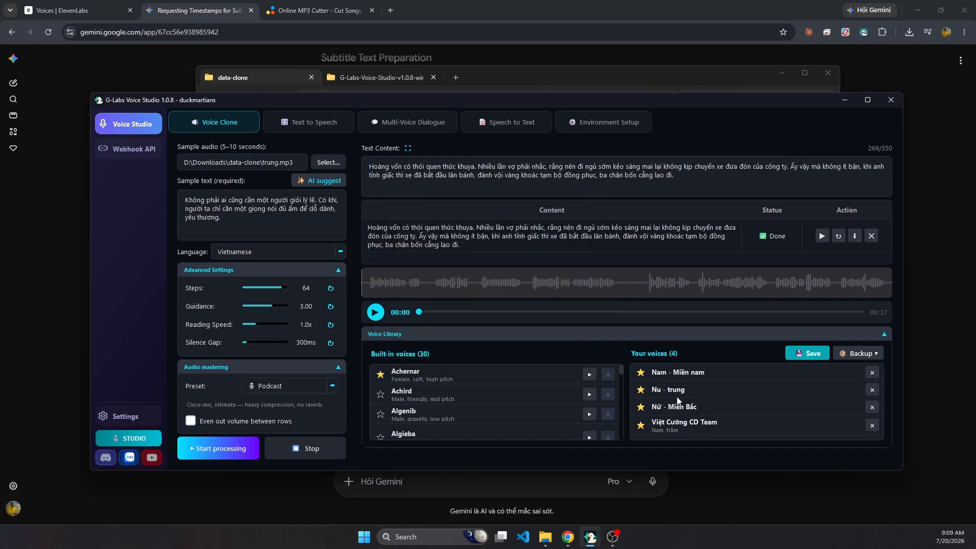
Open Text to Speech, set the language to Vietnamese, and choose the saved voice "Nu - trung".
{"action": "left_click", "coordinate": [296, 127]}
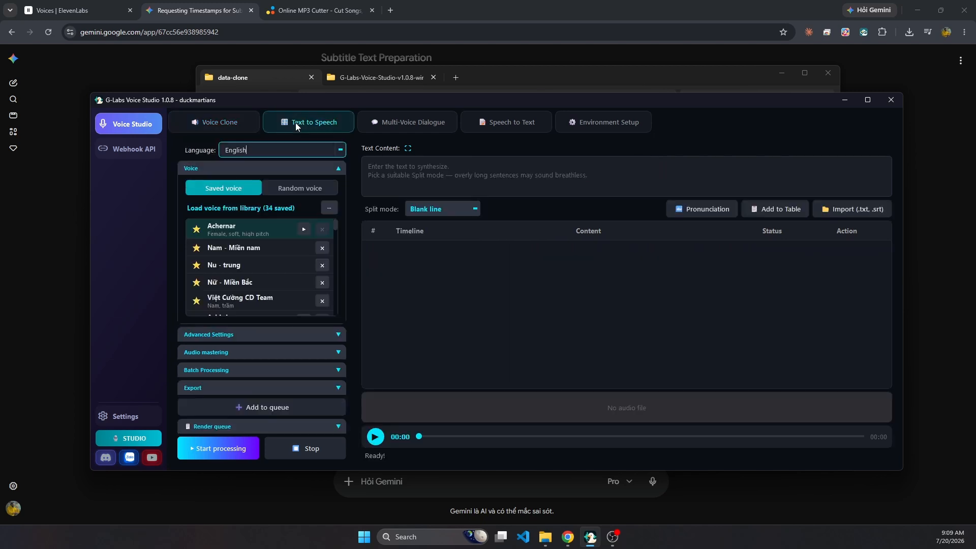
{"action": "key", "text": "alt+Tab"}
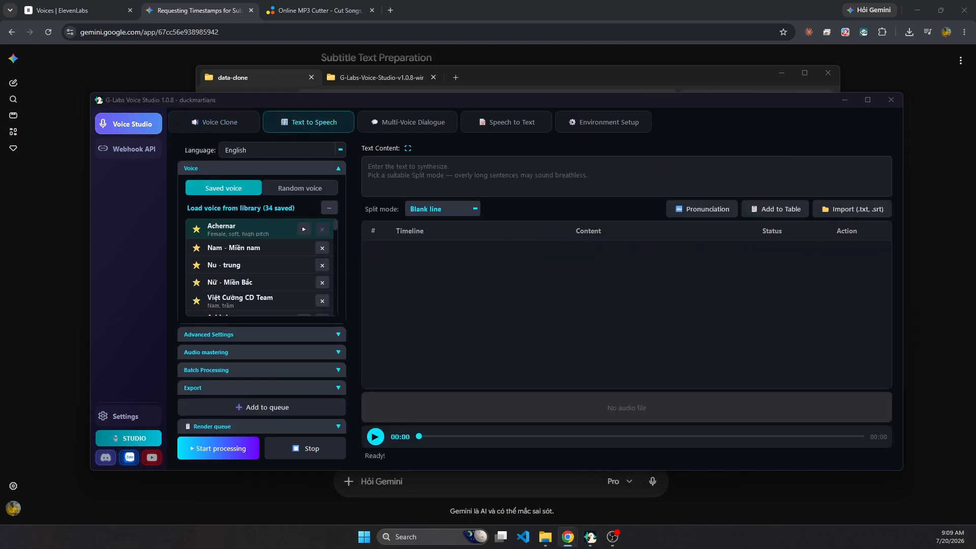
{"action": "left_click", "coordinate": [276, 151]}
{"action": "double_click", "coordinate": [276, 151]}
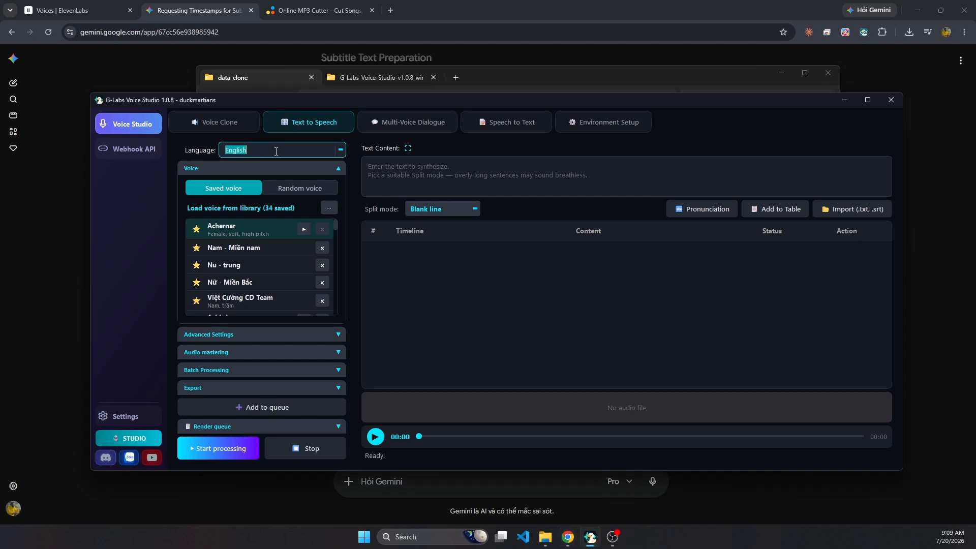
{"action": "type", "text": "vie"}
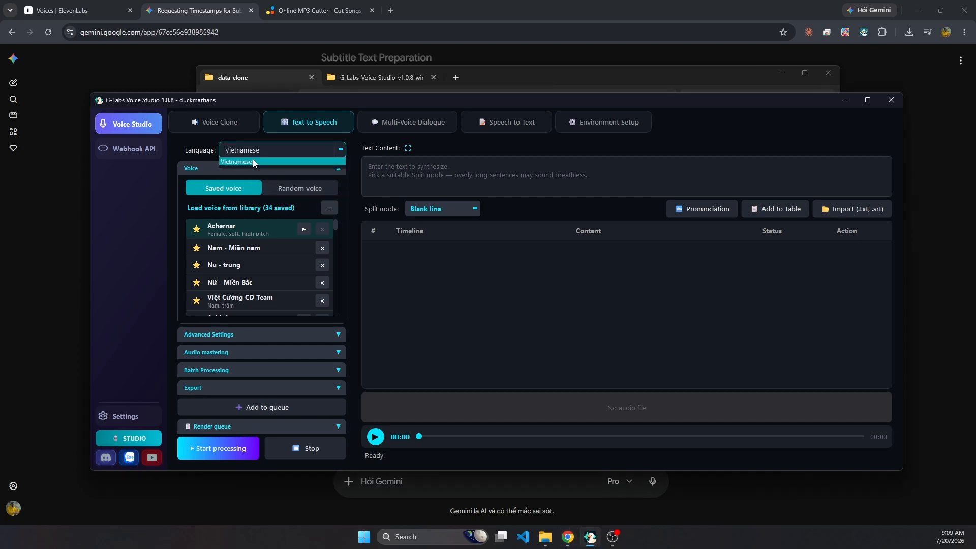
{"action": "left_click", "coordinate": [252, 160]}
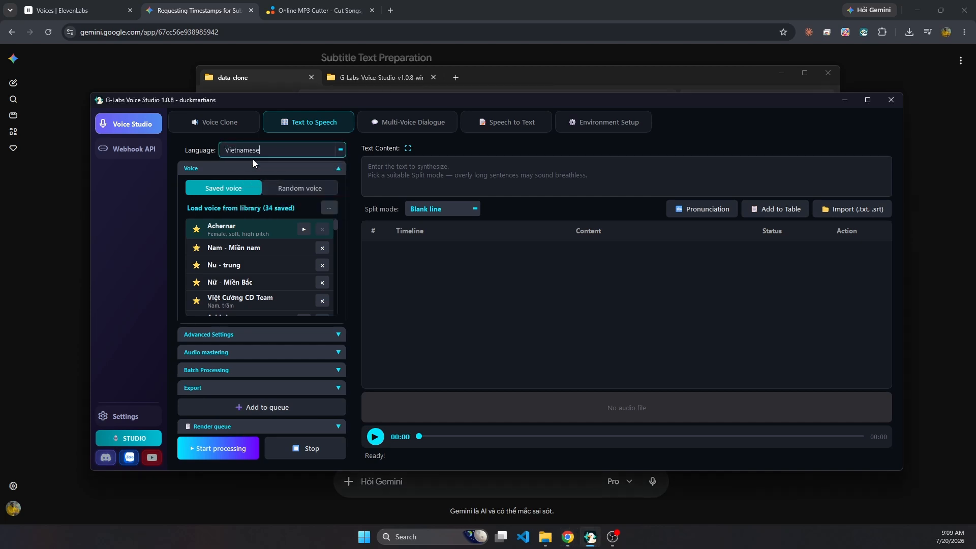
{"action": "left_click", "coordinate": [228, 269]}
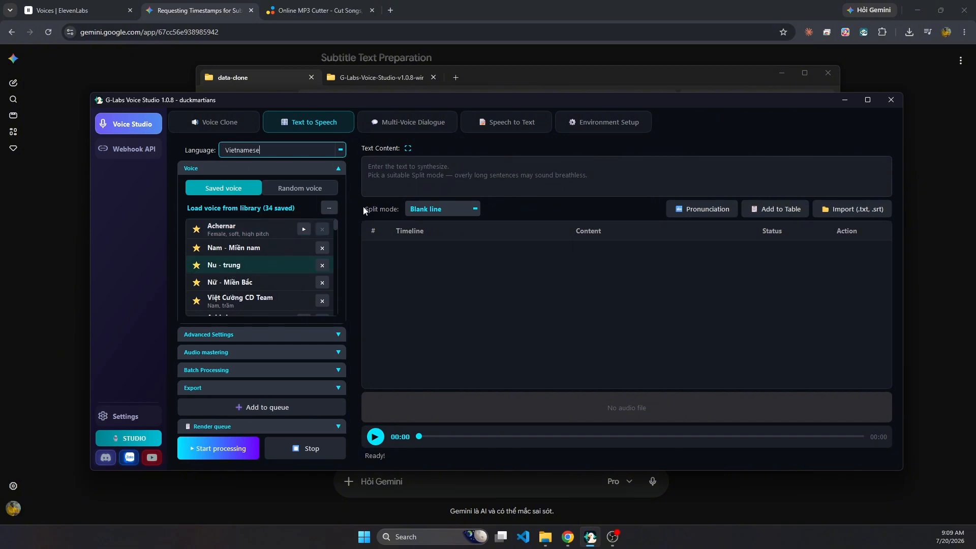
Paste the copied Vietnamese story as the text content and add it to the table using the Blank line split mode.
{"action": "left_click", "coordinate": [440, 172]}
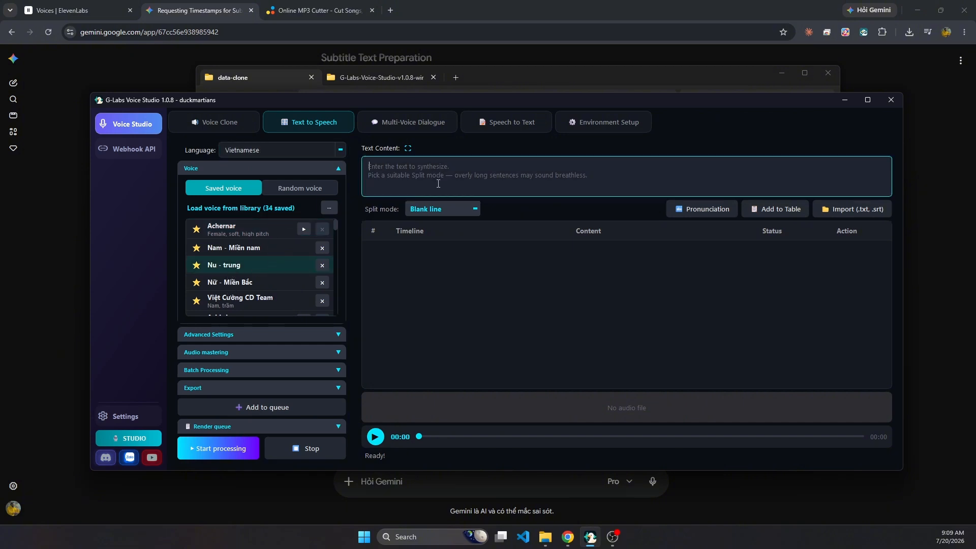
{"action": "key", "text": "ctrl+v"}
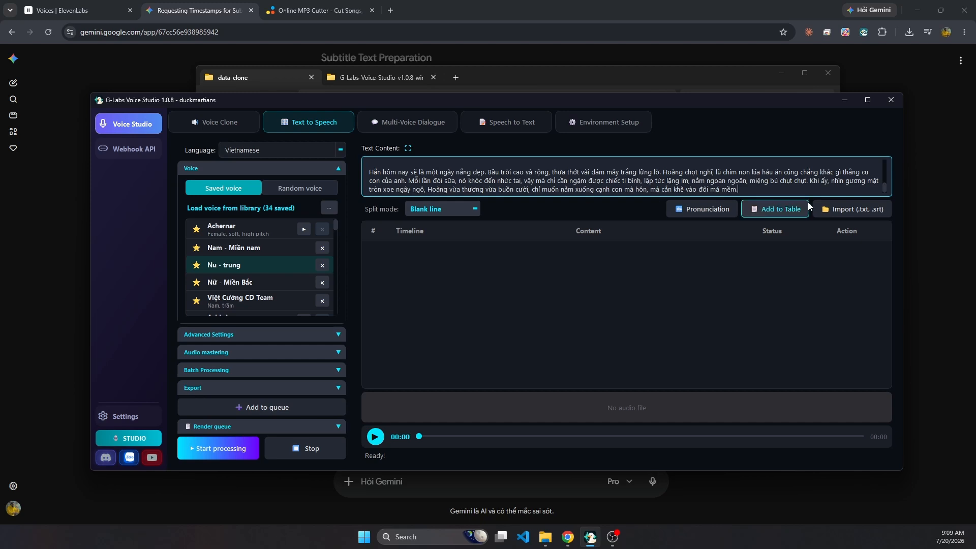
{"action": "left_click", "coordinate": [444, 208]}
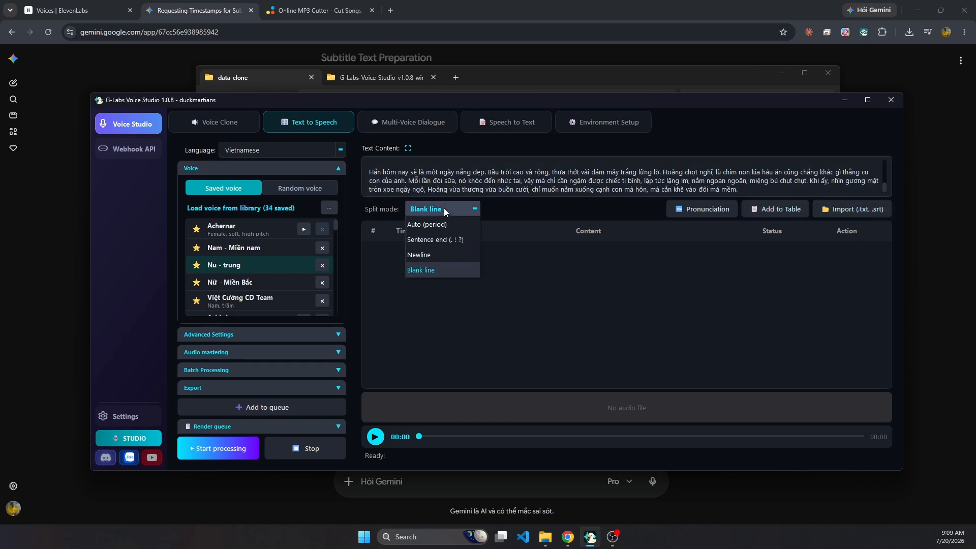
{"action": "left_click", "coordinate": [791, 210]}
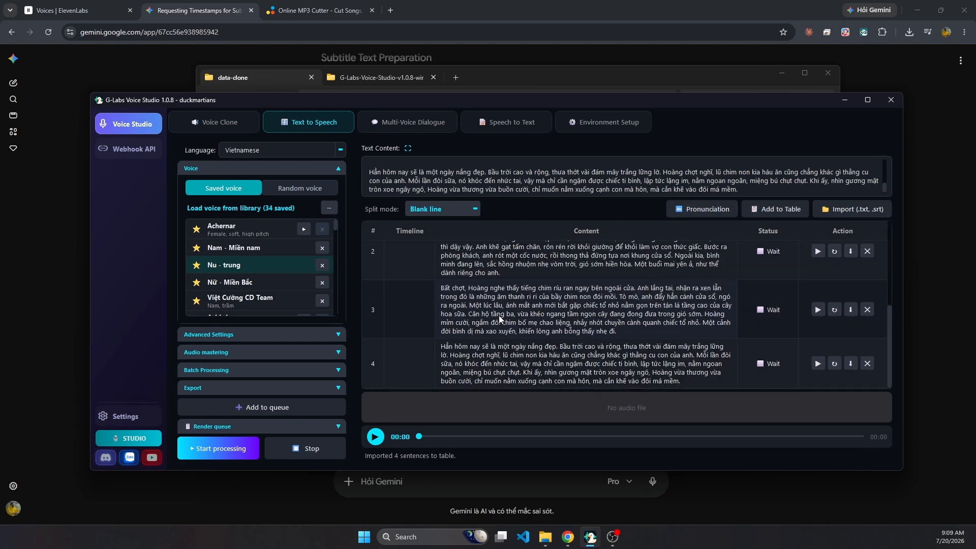
{"action": "scroll", "coordinate": [499, 315], "scroll_direction": "up", "scroll_amount": 2}
Examine the Text to Speech advanced settings and the available audio mastering presets.
{"action": "left_click", "coordinate": [265, 334]}
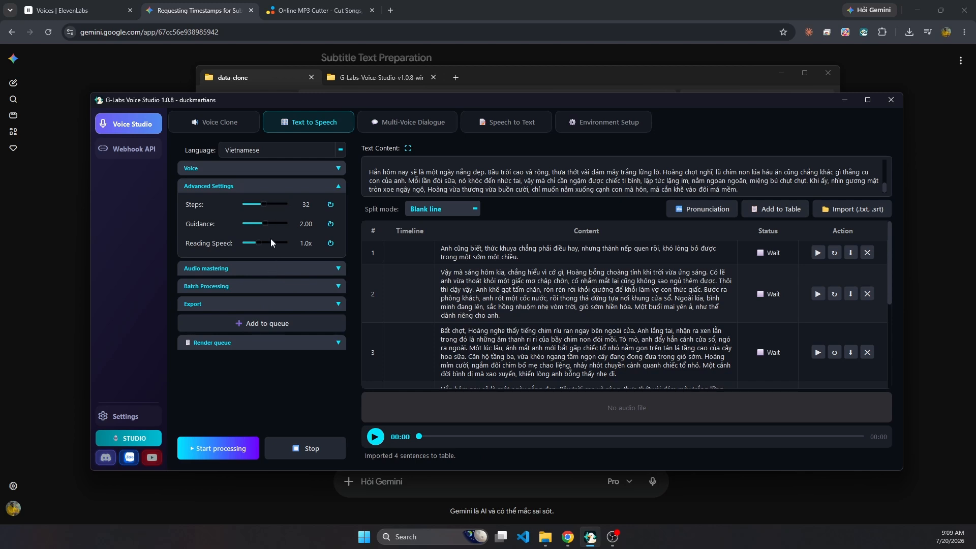
{"action": "left_click", "coordinate": [256, 268]}
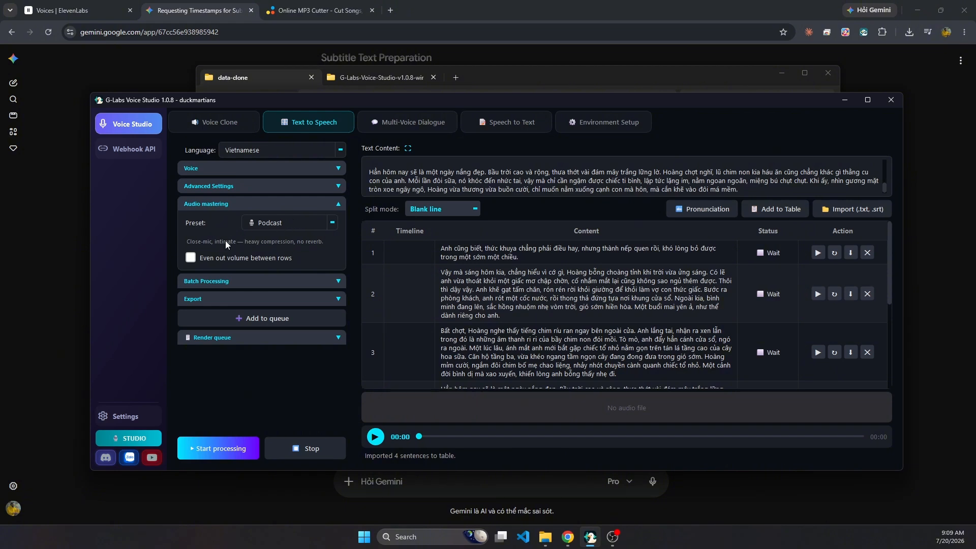
{"action": "left_click", "coordinate": [313, 224]}
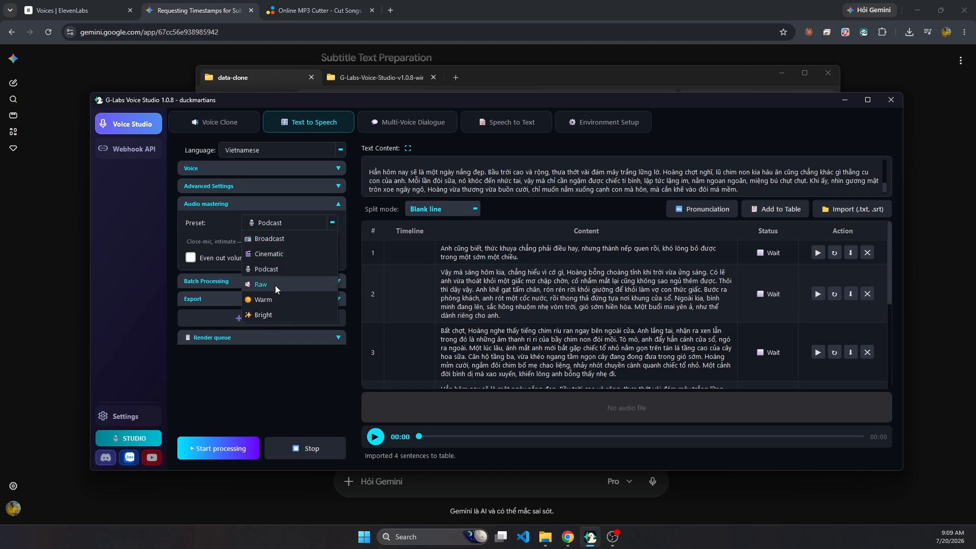
{"action": "left_click", "coordinate": [200, 230]}
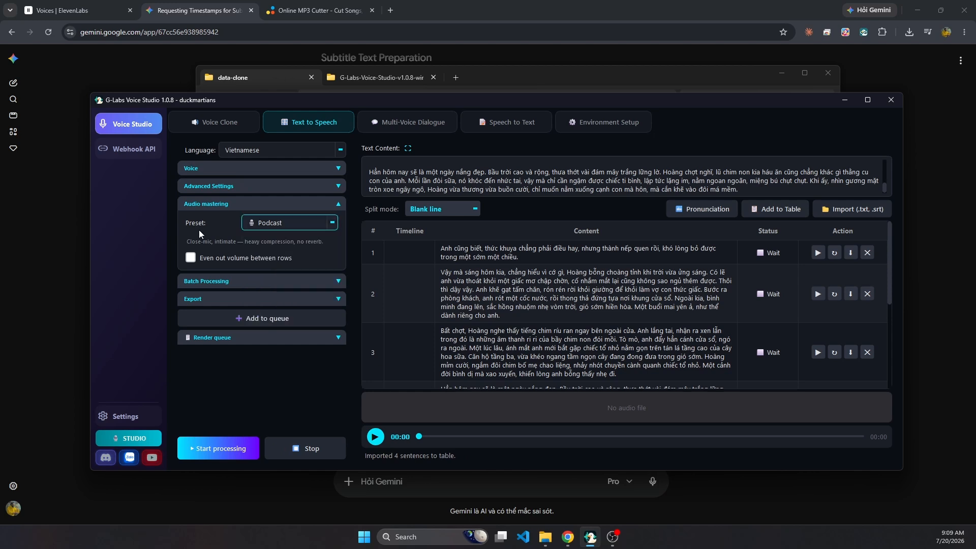
{"action": "left_click", "coordinate": [220, 189]}
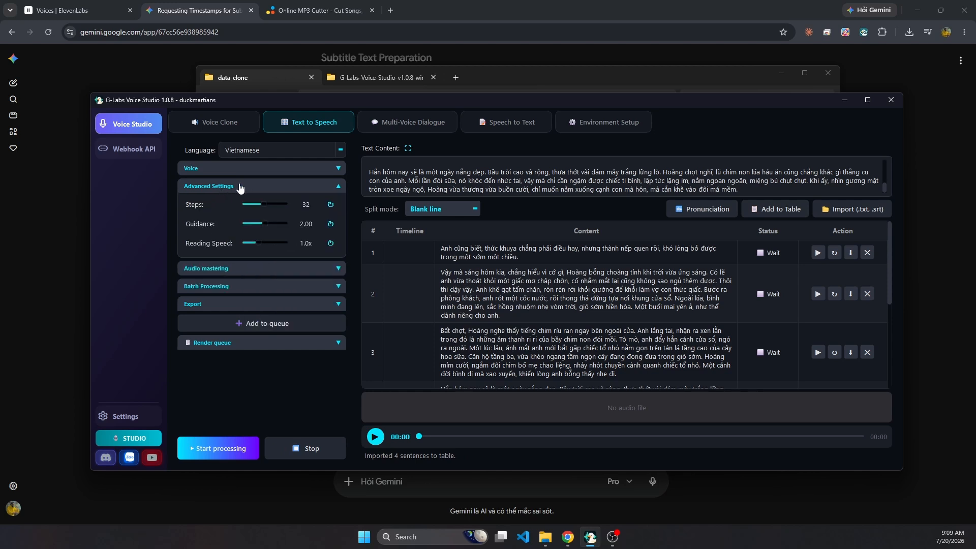
Adjust the thread count and the silence gap for batch processing.
{"action": "left_click", "coordinate": [248, 287]}
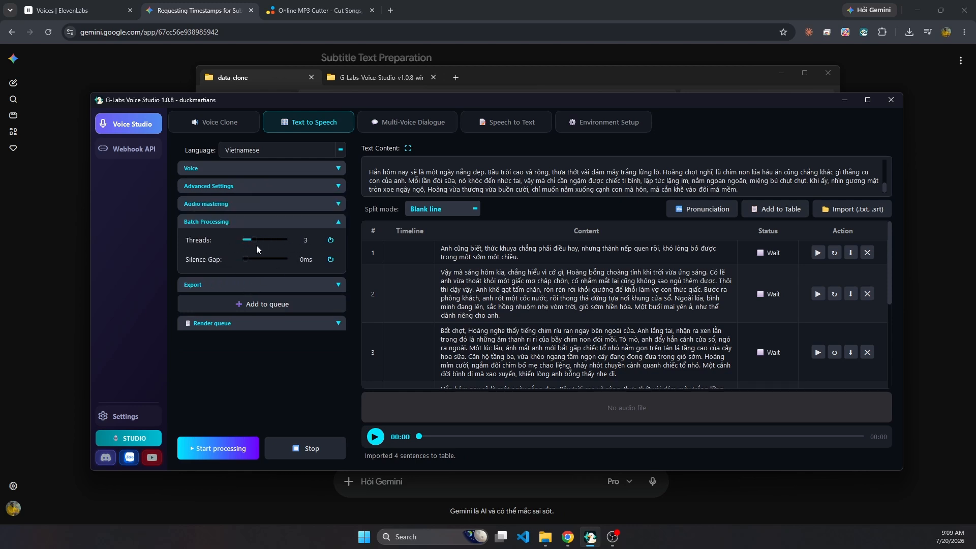
{"action": "left_click_drag", "start_coordinate": [246, 239], "coordinate": [338, 246]}
{"action": "left_click_drag", "start_coordinate": [281, 239], "coordinate": [214, 269]}
{"action": "mouse_move", "coordinate": [247, 261]}
{"action": "left_mouse_down"}
{"action": "mouse_move", "coordinate": [332, 264]}
{"action": "mouse_move", "coordinate": [246, 275]}
{"action": "left_mouse_up"}
{"action": "left_click", "coordinate": [278, 223]}
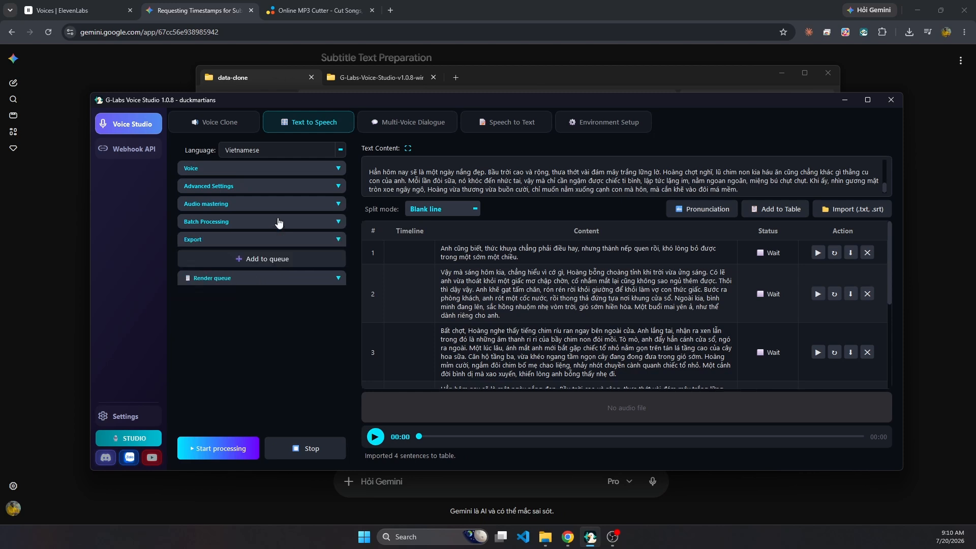
Examine the render queue and its task and default folder options.
{"action": "left_click", "coordinate": [264, 278]}
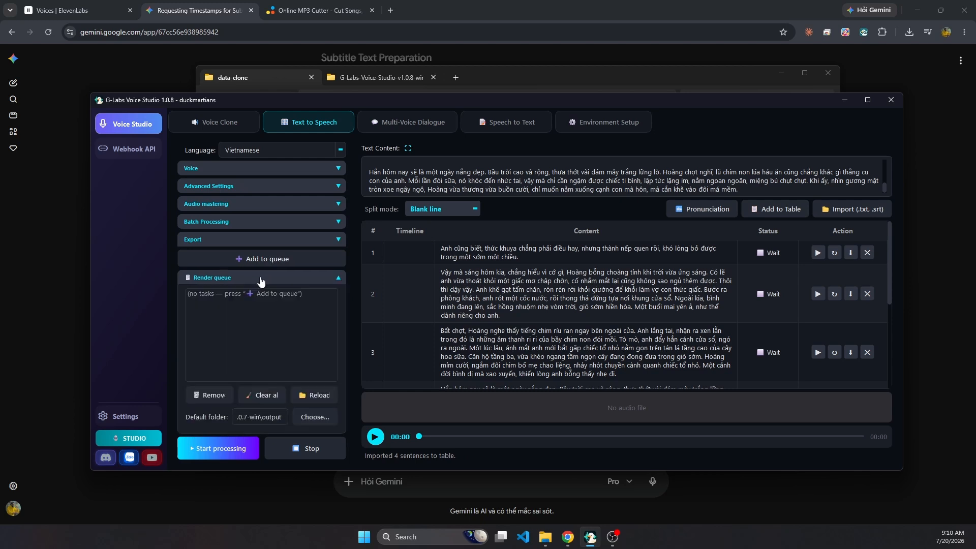
{"action": "left_click", "coordinate": [288, 279]}
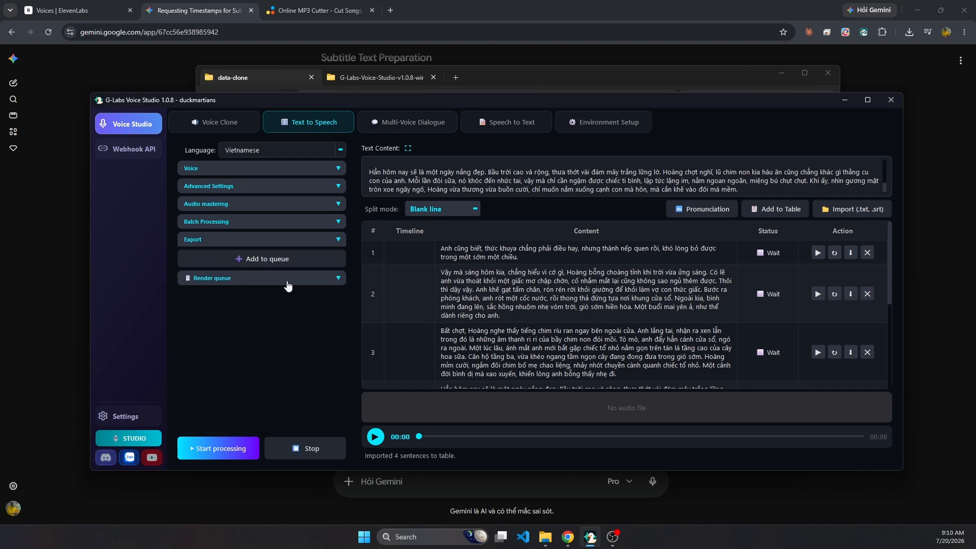
{"action": "left_click", "coordinate": [285, 278]}
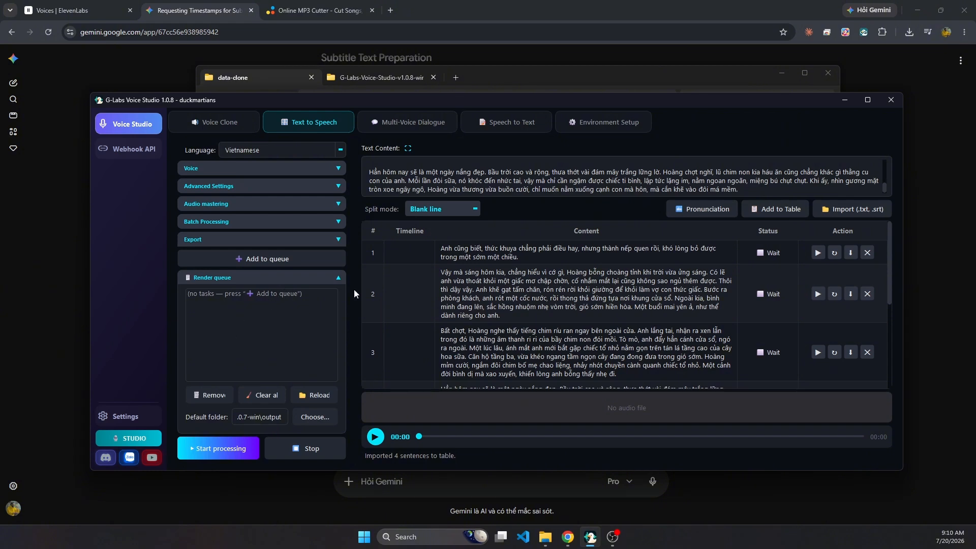
{"action": "left_click", "coordinate": [236, 278]}
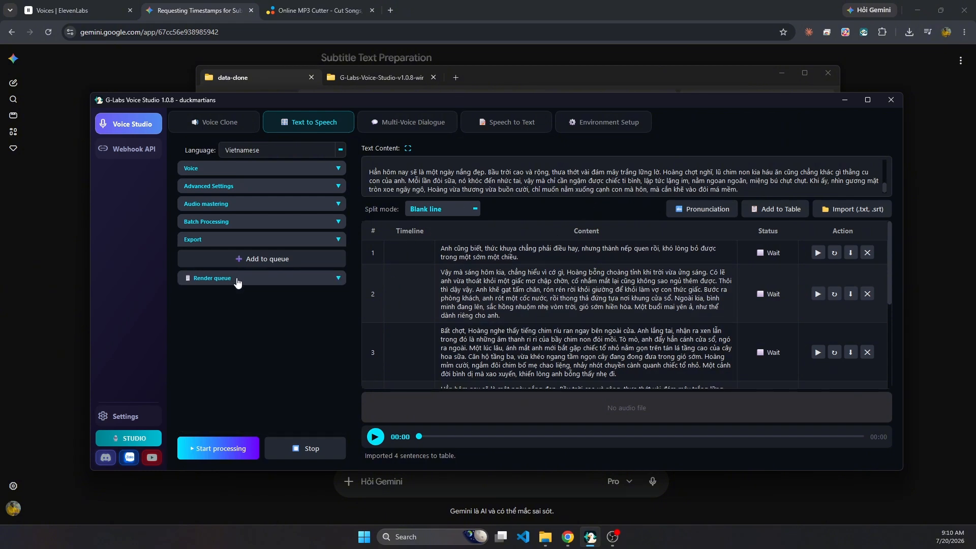
Generate speech for all table rows with the "Nu - trung" voice and listen to the start of the result.
{"action": "left_click", "coordinate": [216, 449]}
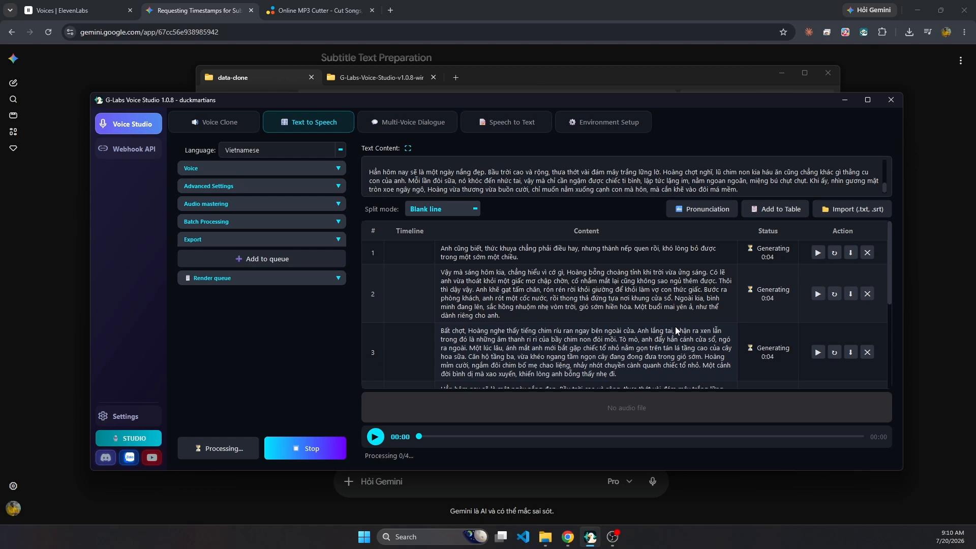
{"action": "left_click", "coordinate": [375, 437]}
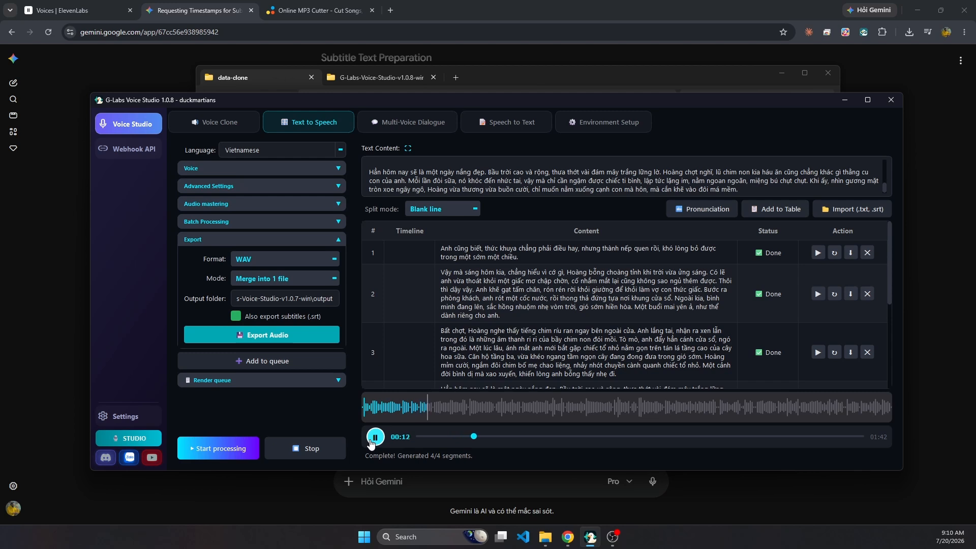
{"action": "left_click", "coordinate": [375, 438]}
Switch to the saved voice "Nữ - Miền Bắc", regenerate all table rows, and listen to the start of the result.
{"action": "left_click", "coordinate": [306, 170]}
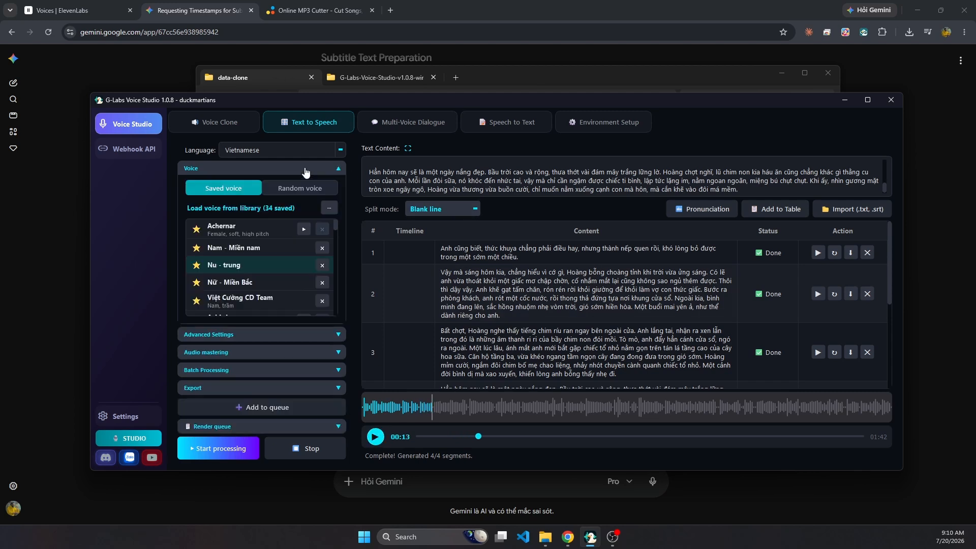
{"action": "left_click", "coordinate": [236, 283]}
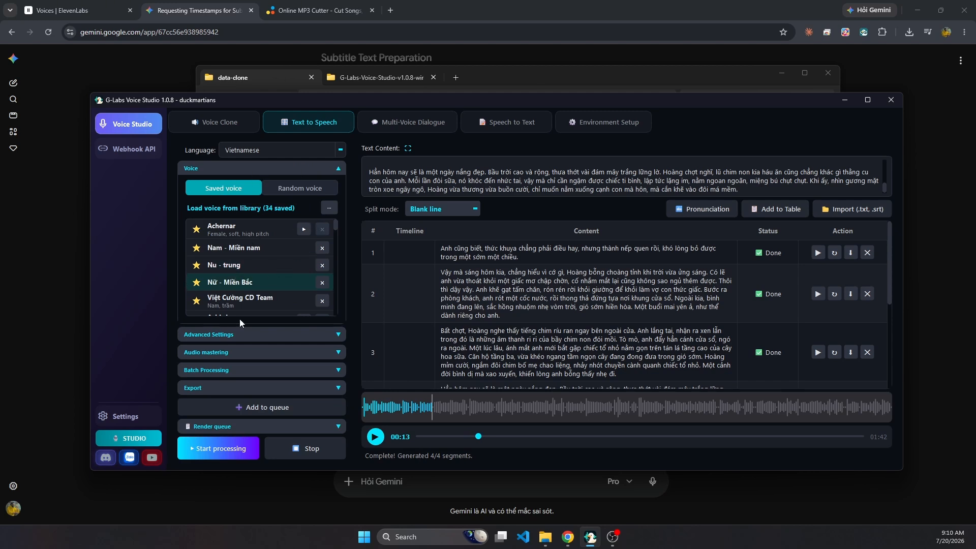
{"action": "left_click", "coordinate": [216, 452]}
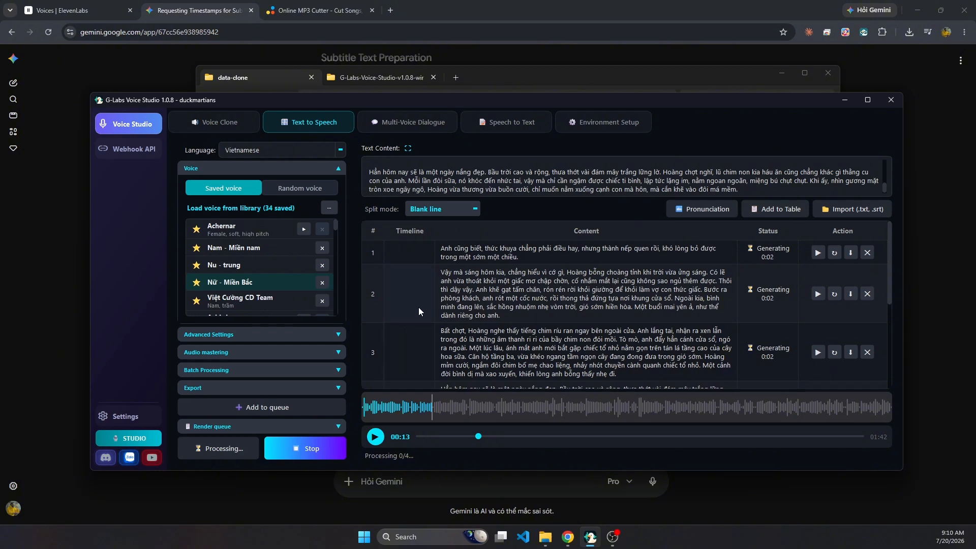
{"action": "left_click", "coordinate": [375, 438]}
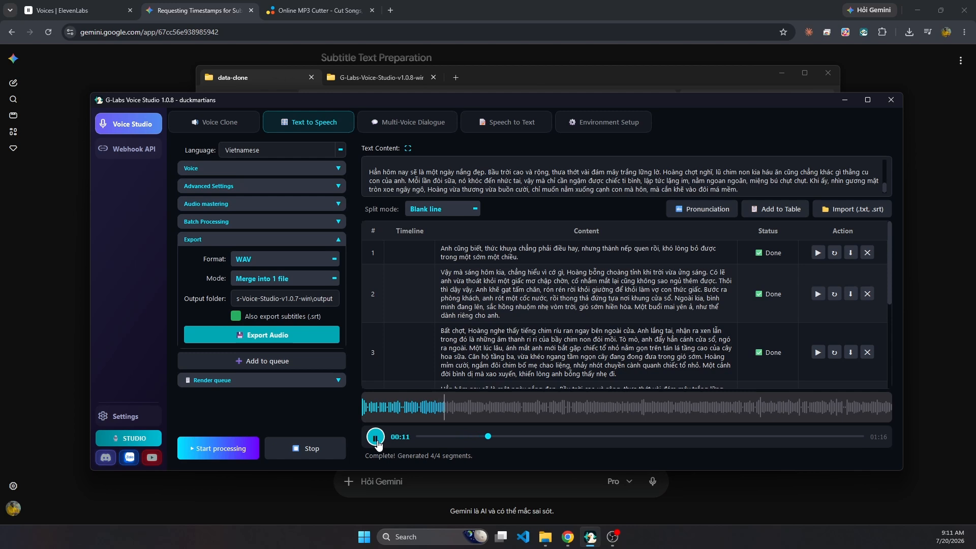
{"action": "left_click", "coordinate": [377, 439]}
Switch to the saved voice "Nam - Miền nam", regenerate all table rows, and play the result.
{"action": "left_click", "coordinate": [281, 188]}
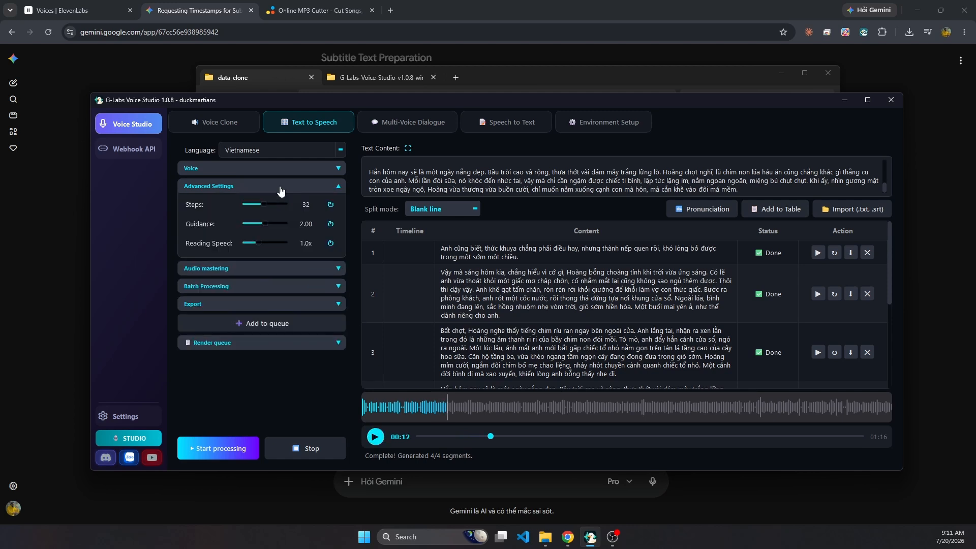
{"action": "left_click", "coordinate": [272, 173]}
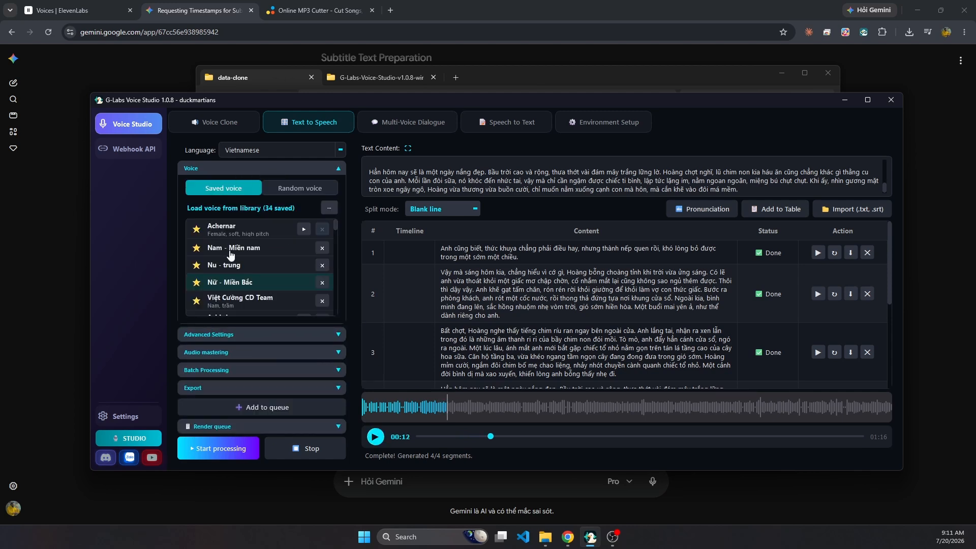
{"action": "left_click", "coordinate": [259, 251]}
{"action": "left_click", "coordinate": [220, 440]}
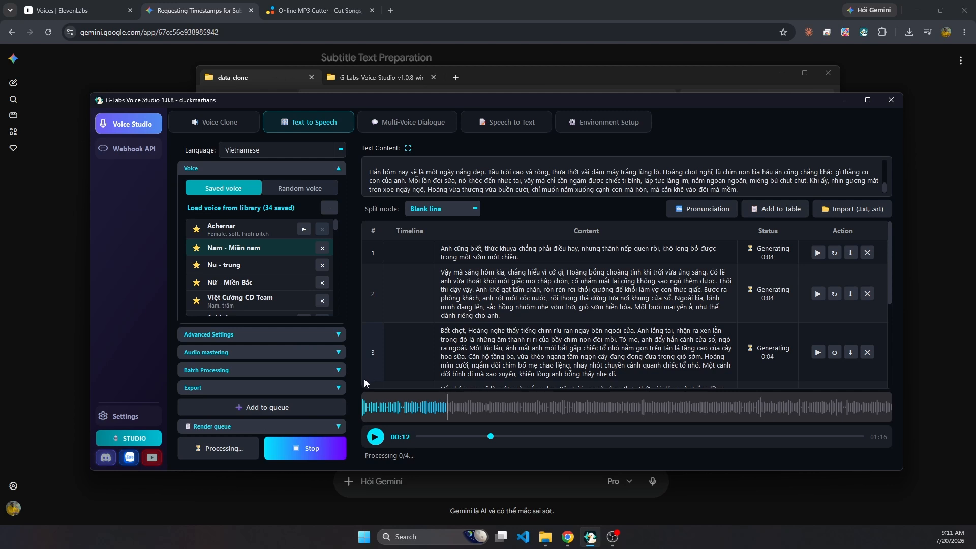
{"action": "left_click", "coordinate": [375, 438]}
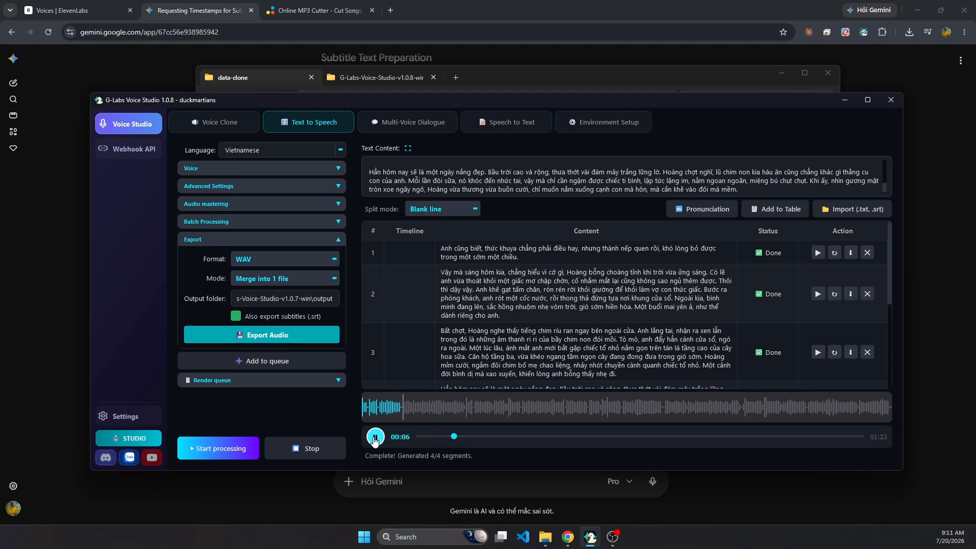
Switch to the saved CD Team voice described as "Nam, trầm" and regenerate all table rows.
{"action": "left_click", "coordinate": [256, 189]}
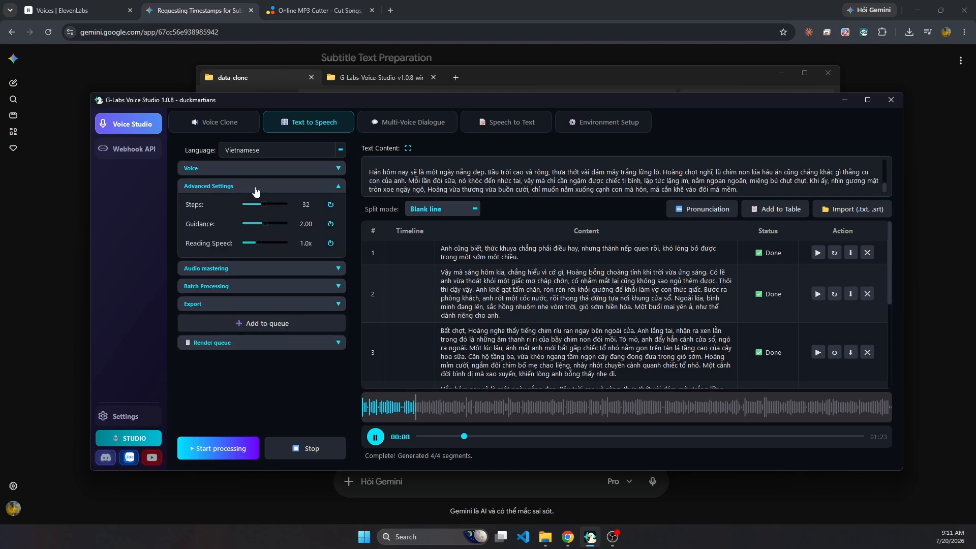
{"action": "left_click", "coordinate": [239, 169]}
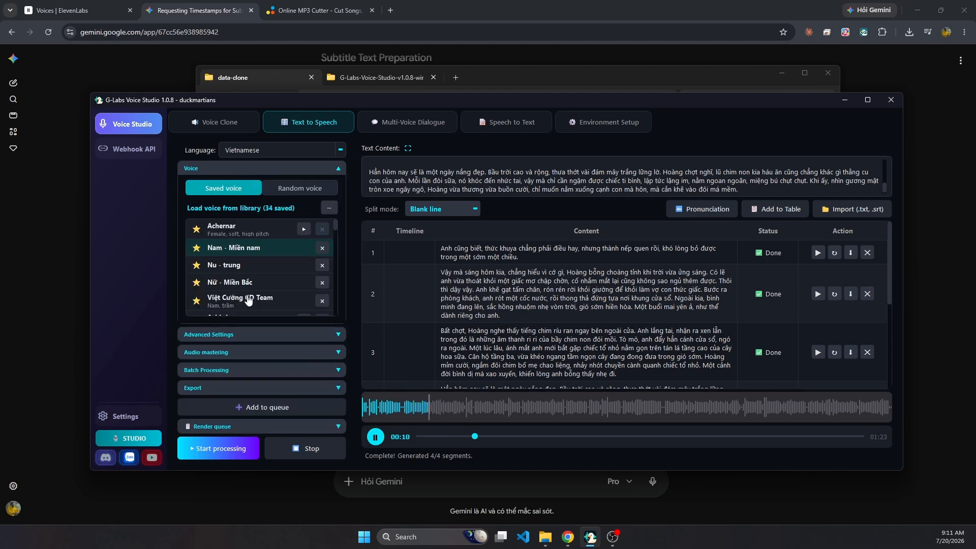
{"action": "left_click", "coordinate": [268, 301]}
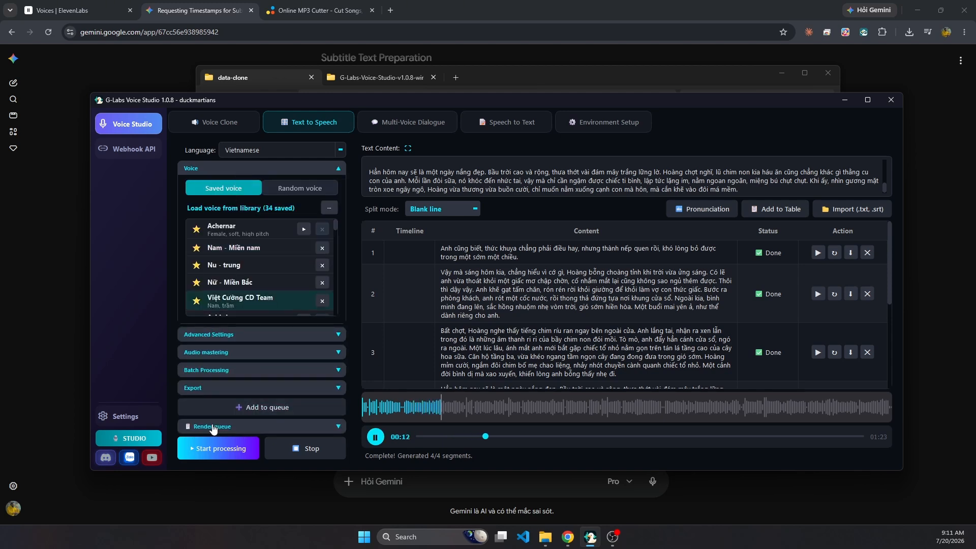
{"action": "left_click", "coordinate": [208, 445]}
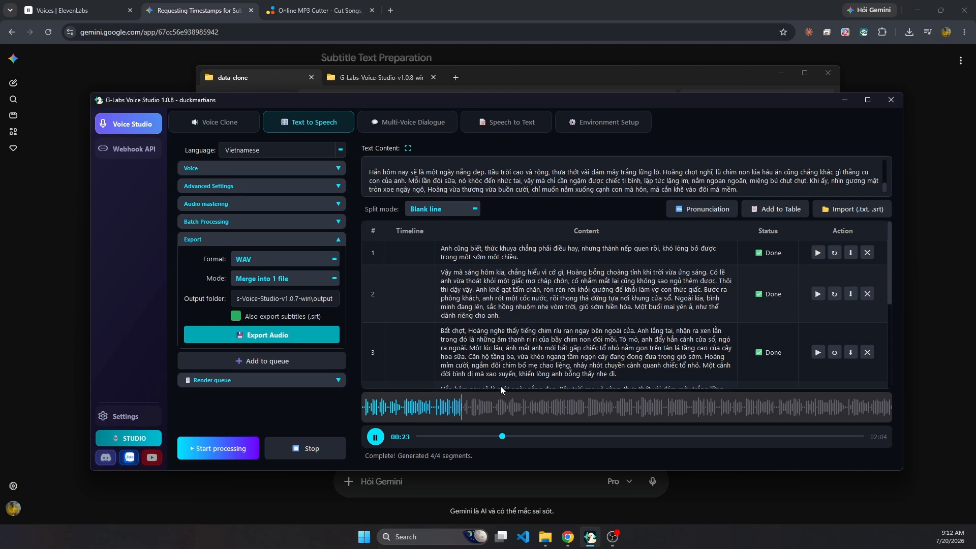
Pause the story playback and load the standard sample dialogue in Multi-Voice Dialogue.
{"action": "left_click", "coordinate": [375, 437]}
{"action": "left_click", "coordinate": [254, 169]}
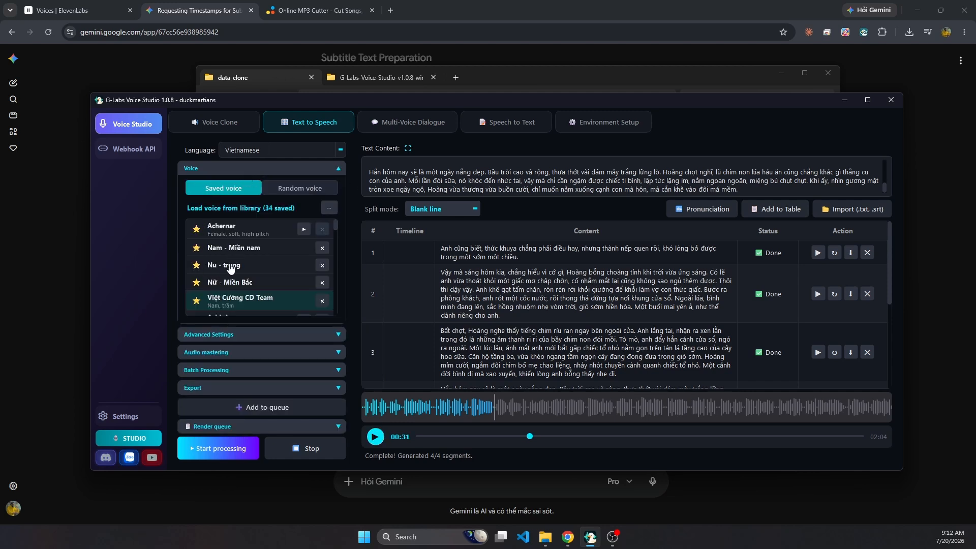
{"action": "left_click", "coordinate": [388, 125]}
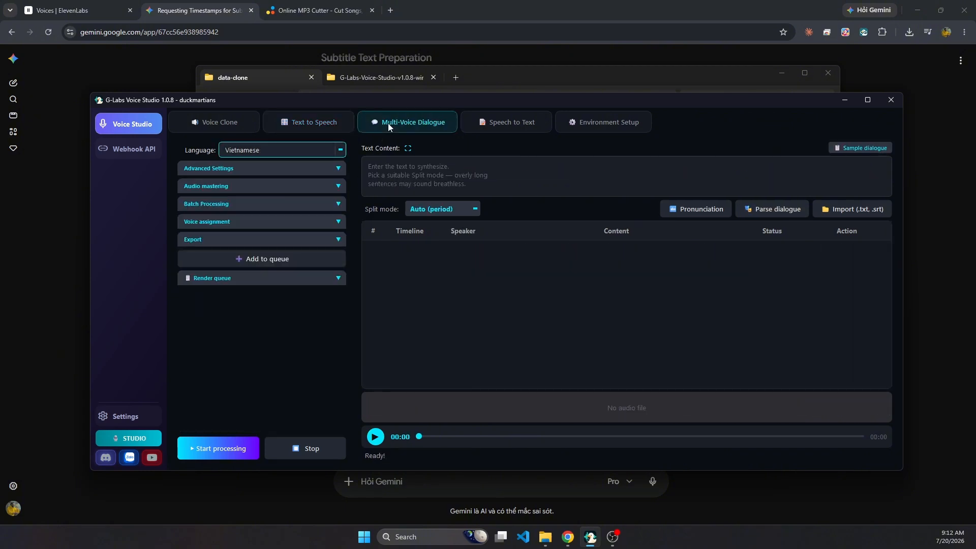
{"action": "left_click", "coordinate": [863, 149]}
{"action": "left_click", "coordinate": [862, 150]}
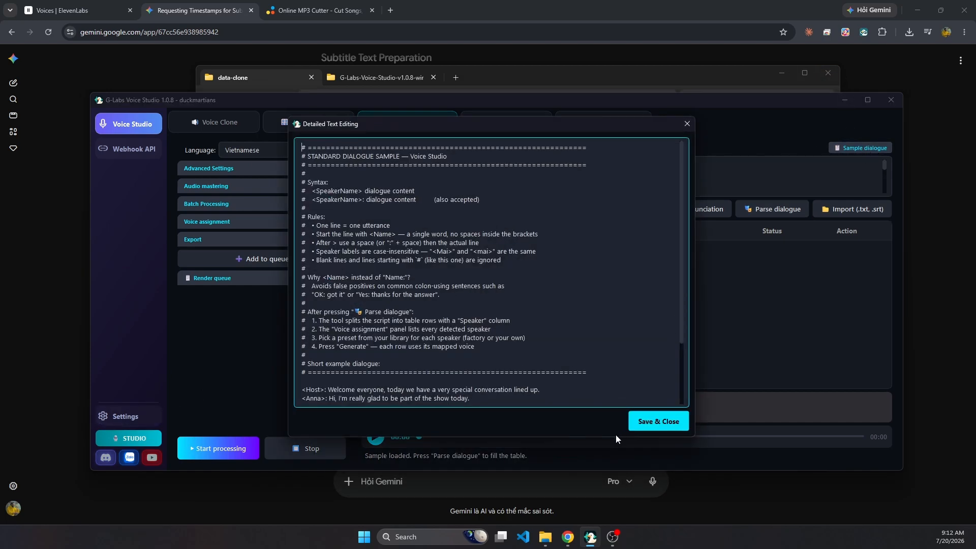
{"action": "left_click", "coordinate": [658, 421]}
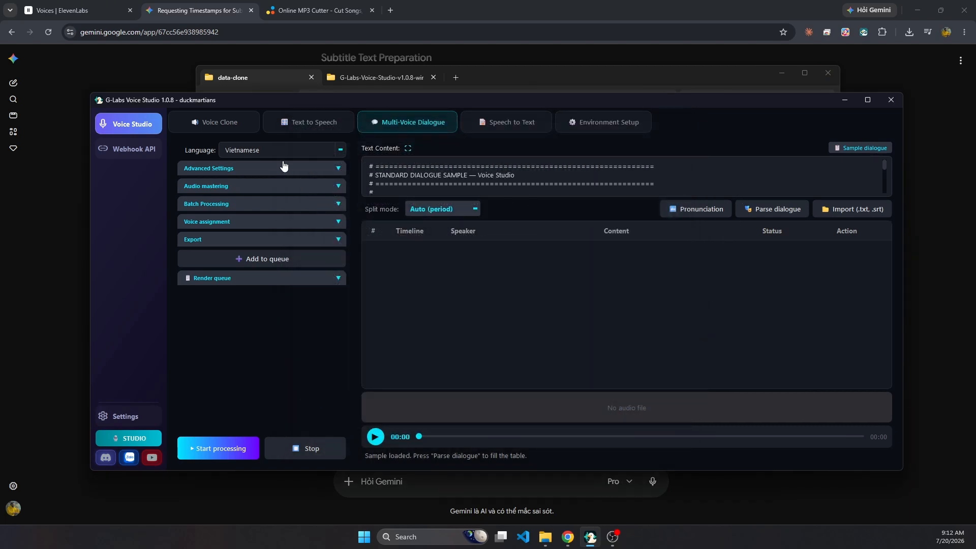
Set the dialogue language to English and parse the sample text into speaker rows.
{"action": "left_click", "coordinate": [282, 154]}
{"action": "type", "text": "eng"}
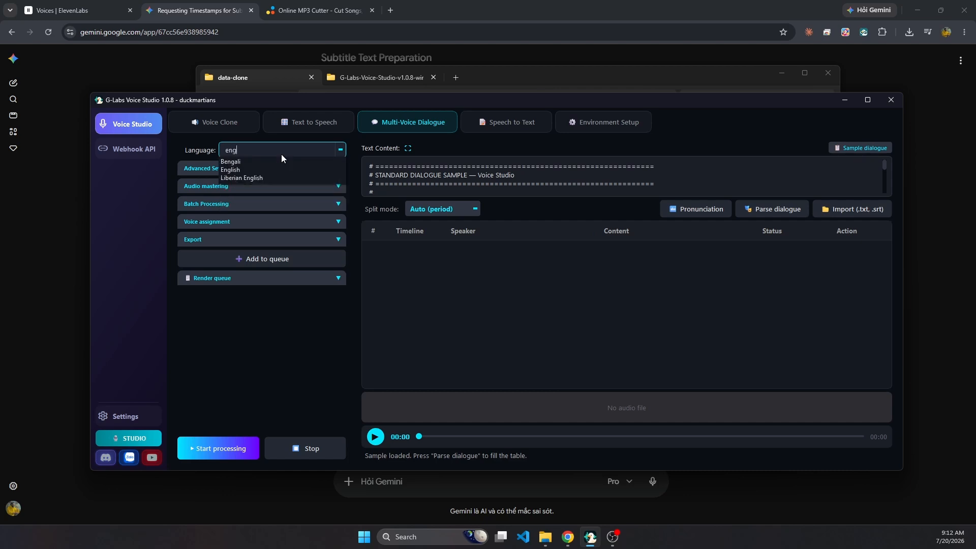
{"action": "left_click", "coordinate": [236, 170]}
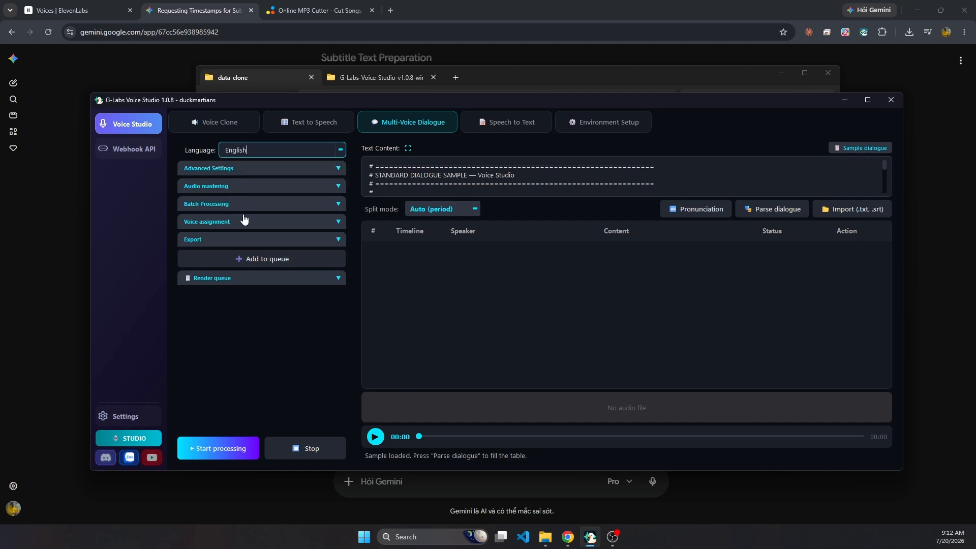
{"action": "left_click", "coordinate": [751, 209]}
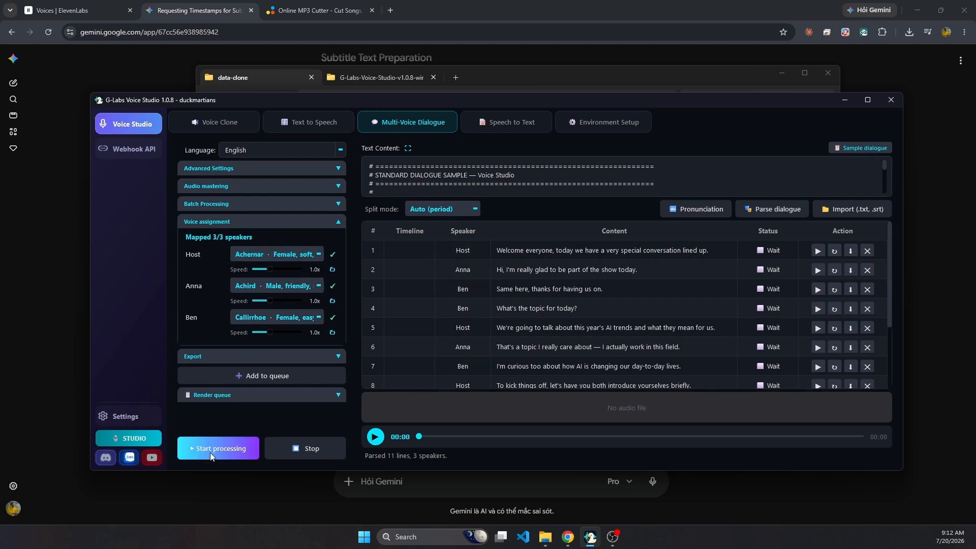
Review the voices available for Host, Anna and Ben, and look through the parsed dialogue lines.
{"action": "left_click", "coordinate": [285, 255]}
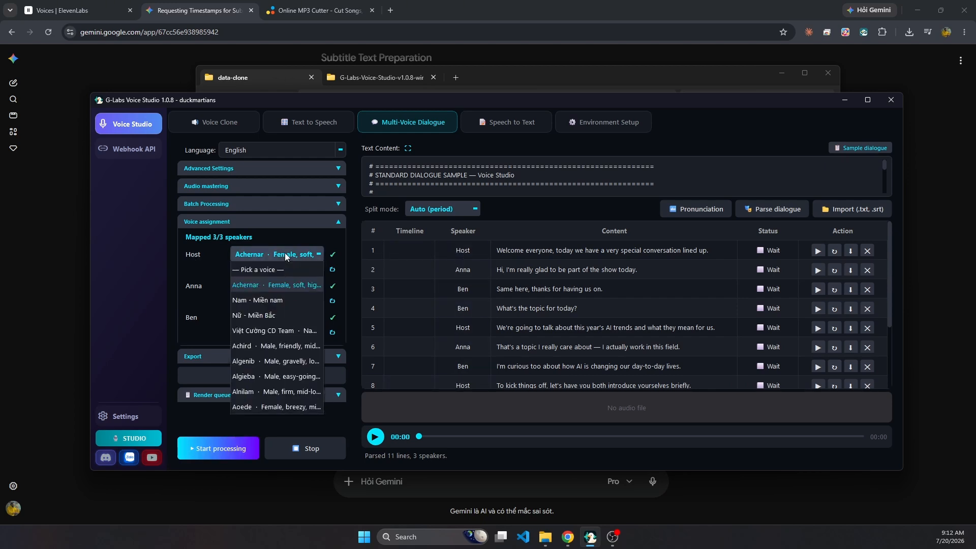
{"action": "left_click", "coordinate": [284, 256]}
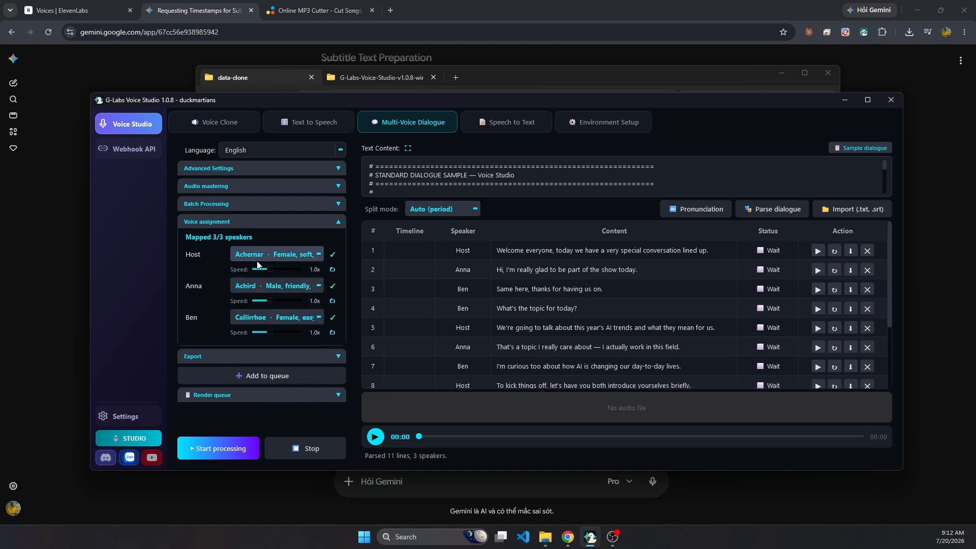
{"action": "left_click", "coordinate": [270, 287]}
{"action": "left_click", "coordinate": [177, 316]}
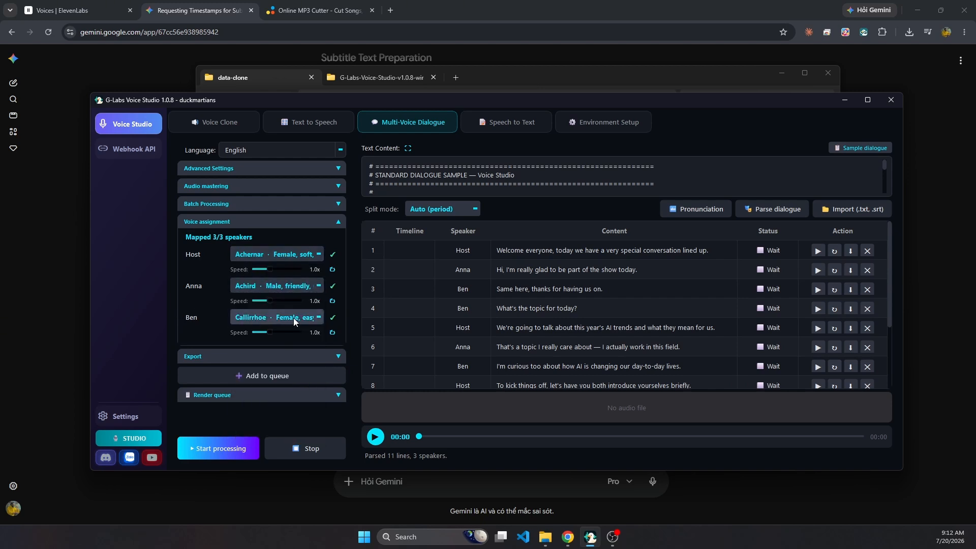
{"action": "left_click", "coordinate": [279, 319]}
{"action": "left_click", "coordinate": [193, 321]}
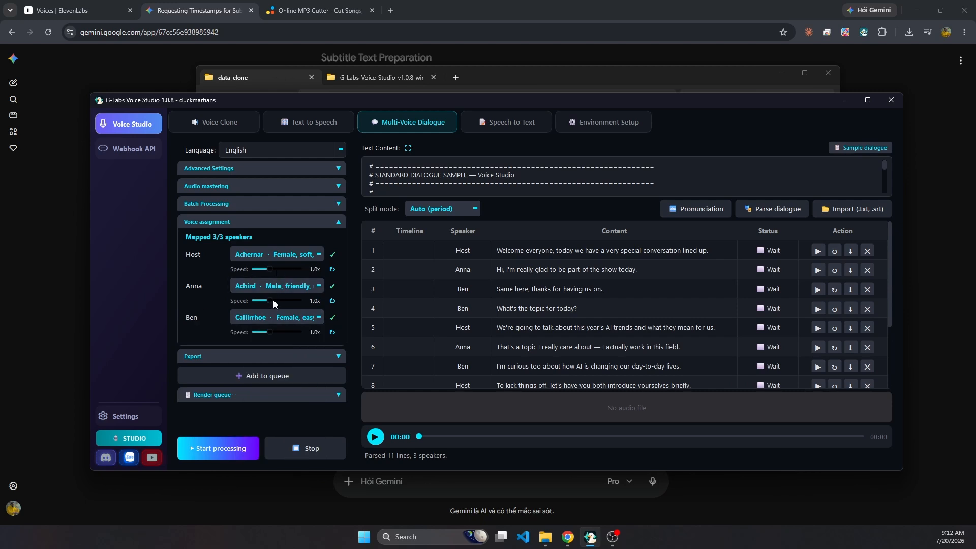
{"action": "scroll", "coordinate": [662, 316], "scroll_direction": "down", "scroll_amount": 3}
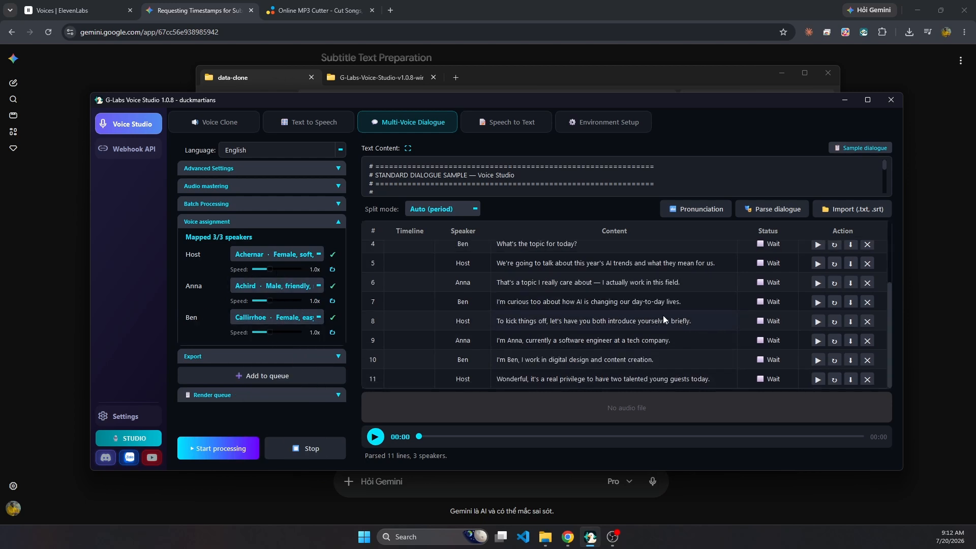
{"action": "scroll", "coordinate": [660, 313], "scroll_direction": "up", "scroll_amount": 3}
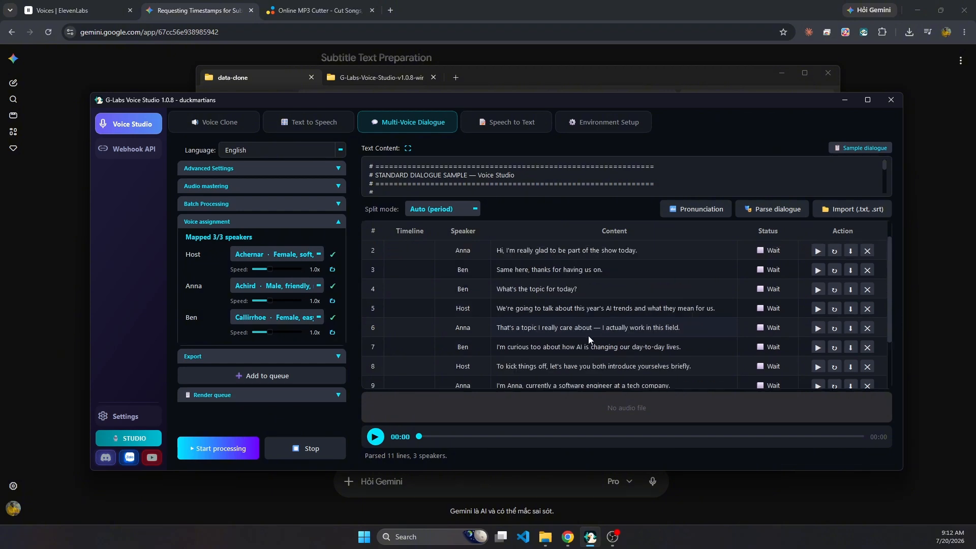
Generate speech for all dialogue rows with the assigned speaker voices and play the merged result.
{"action": "left_click", "coordinate": [210, 449]}
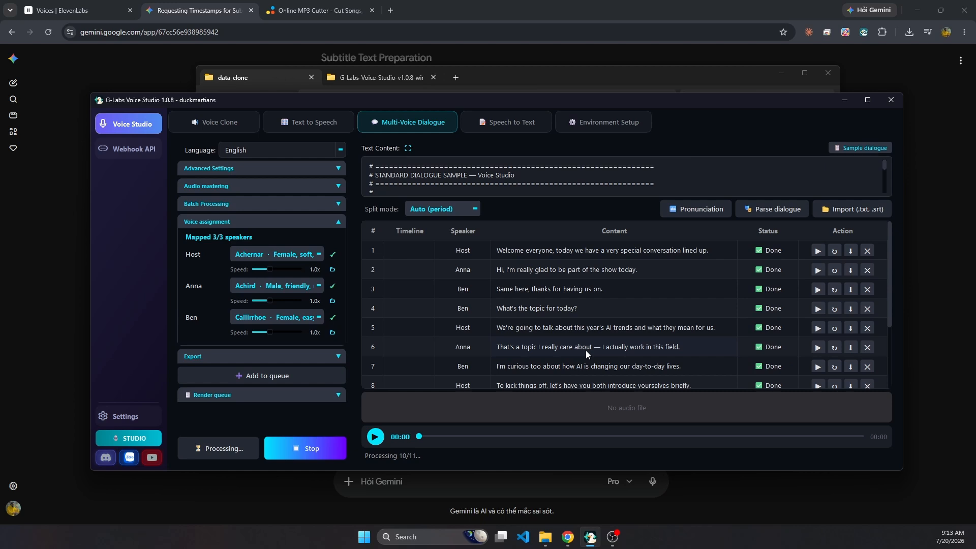
{"action": "left_click", "coordinate": [375, 439]}
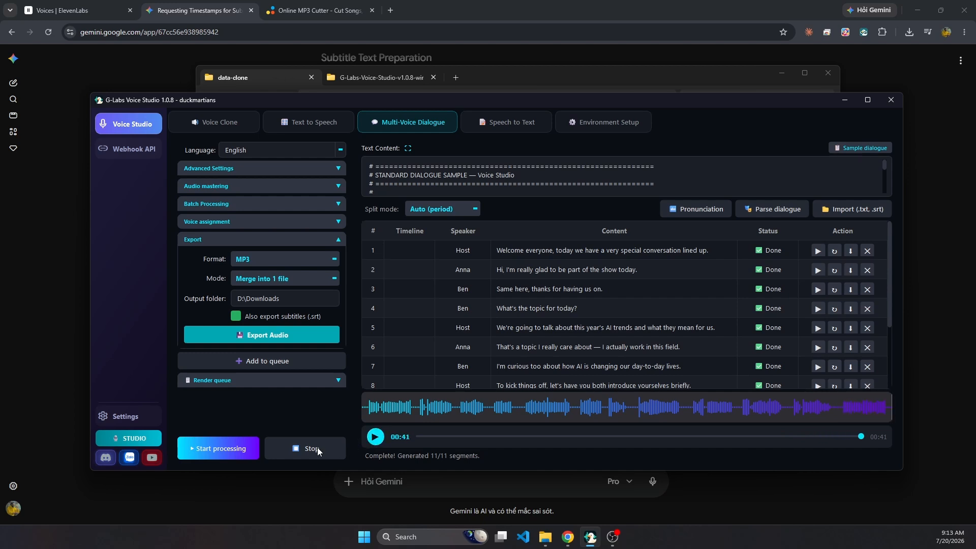
{"action": "left_click", "coordinate": [234, 113]}
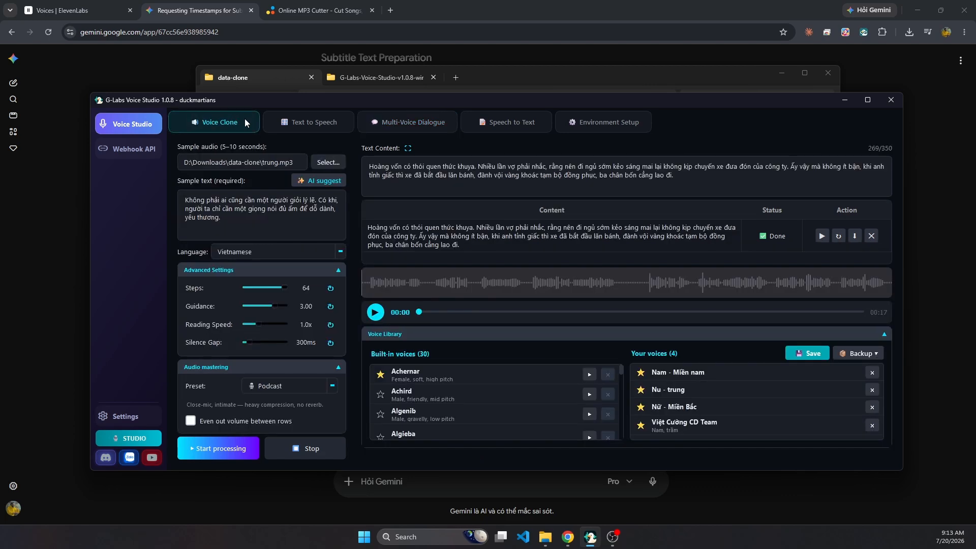
{"action": "left_click", "coordinate": [300, 123]}
{"action": "left_click", "coordinate": [402, 122]}
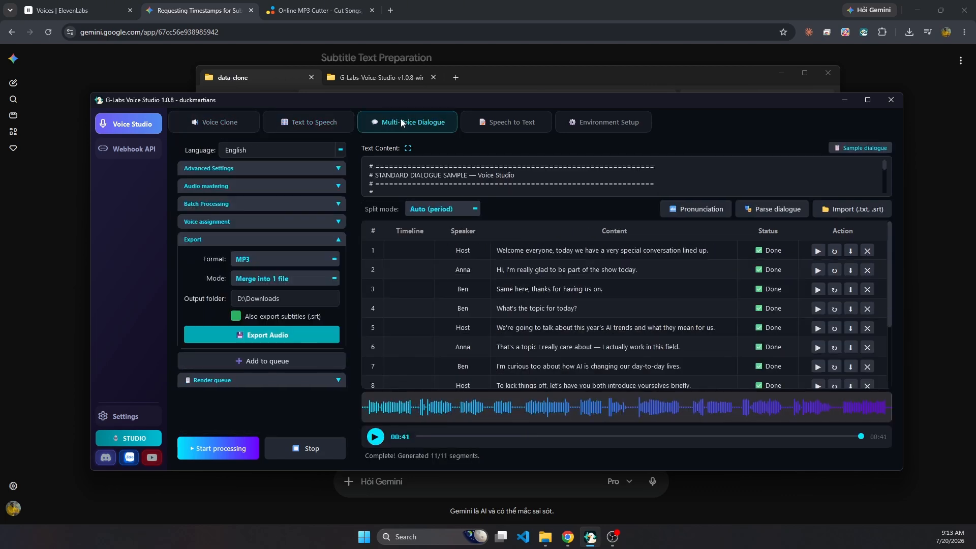
In Speech to Text, transcribe the Vietnamese file merge_20260717_145804.mp3 with the Tiny 39M recognition model.
{"action": "left_click", "coordinate": [508, 123]}
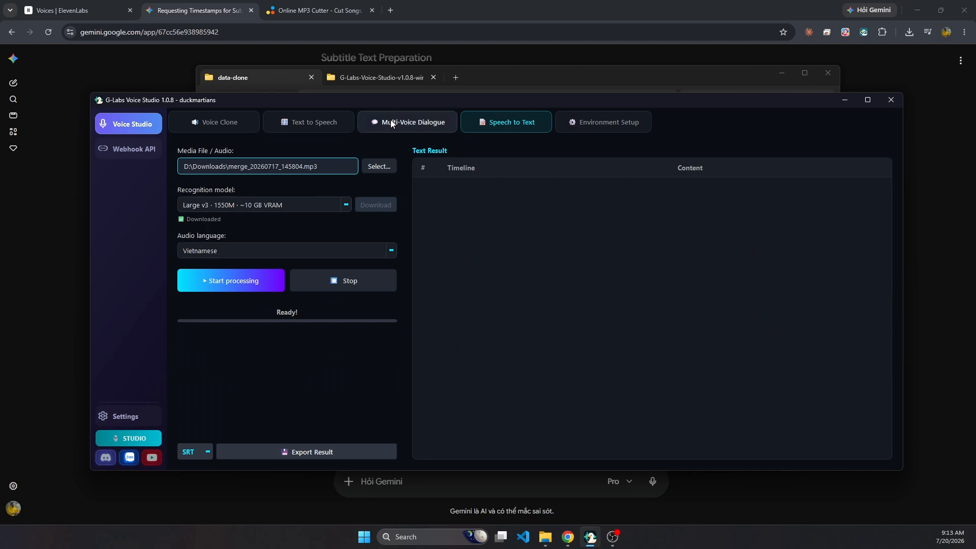
{"action": "left_click", "coordinate": [282, 201]}
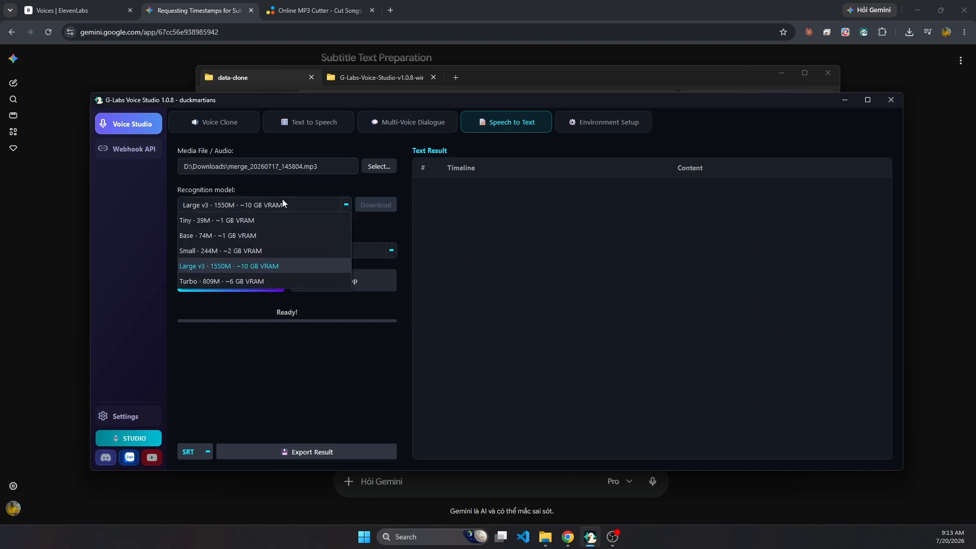
{"action": "left_click", "coordinate": [233, 221]}
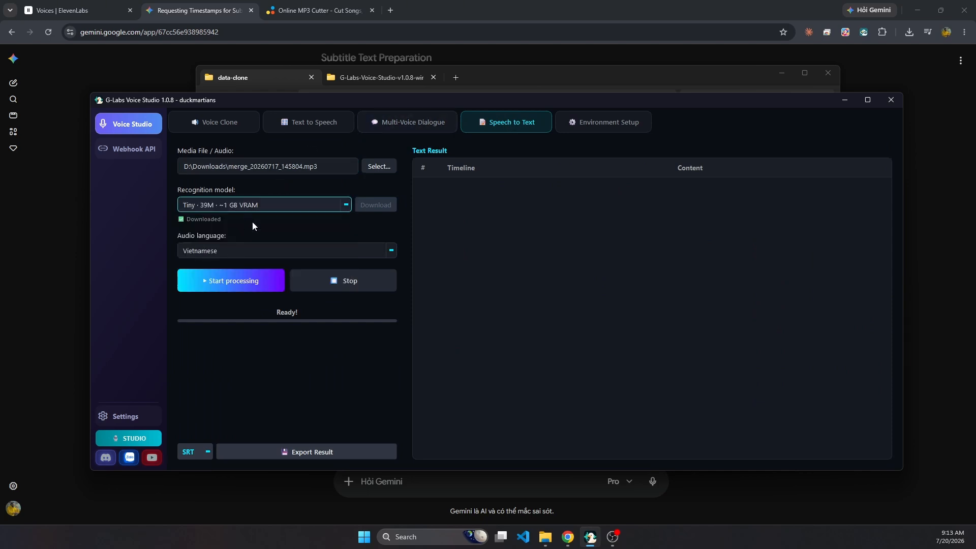
{"action": "left_click", "coordinate": [230, 281]}
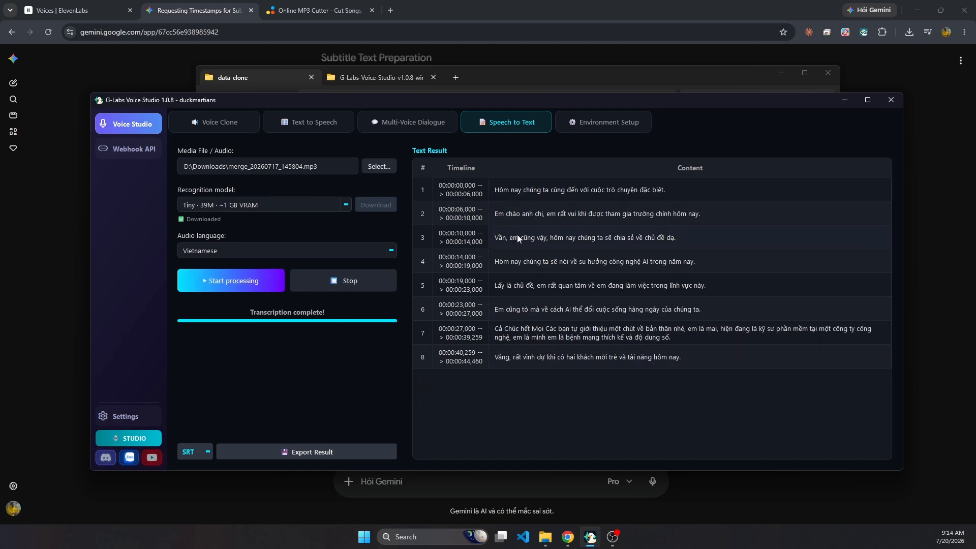
Switch the recognition model to Base 74M and transcribe the same audio file again.
{"action": "left_click", "coordinate": [261, 201]}
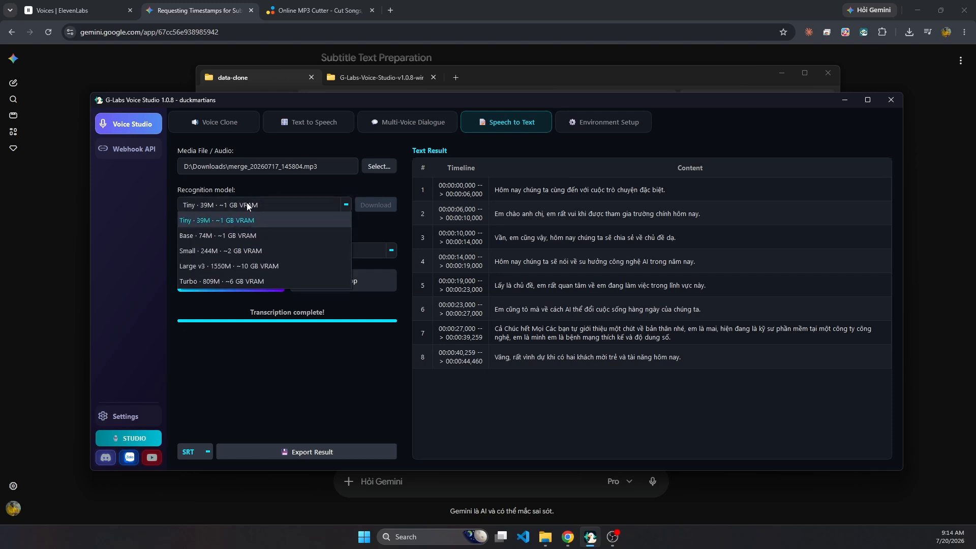
{"action": "left_click", "coordinate": [218, 235]}
{"action": "left_click", "coordinate": [227, 281]}
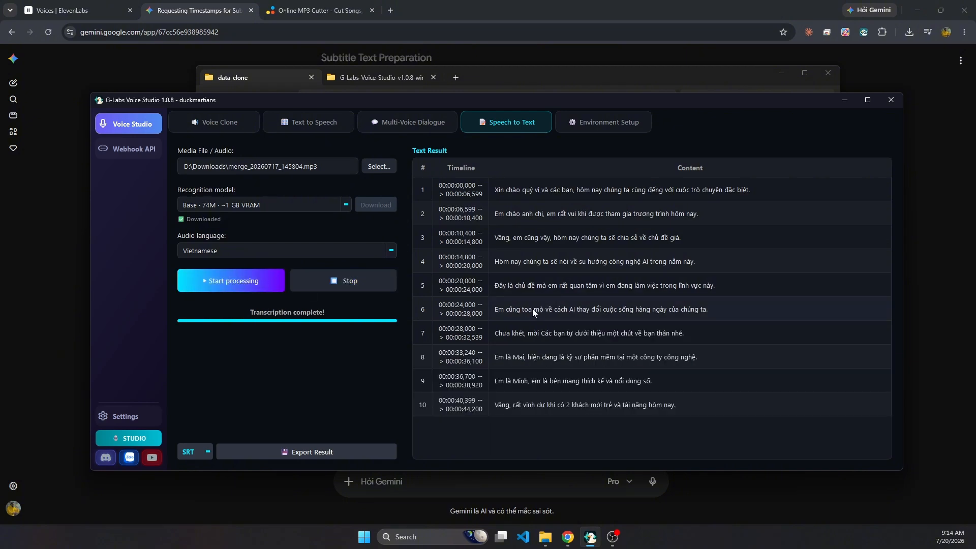
Switch the recognition model to Turbo 809M and rerun the transcription of the audio file.
{"action": "left_click", "coordinate": [261, 205]}
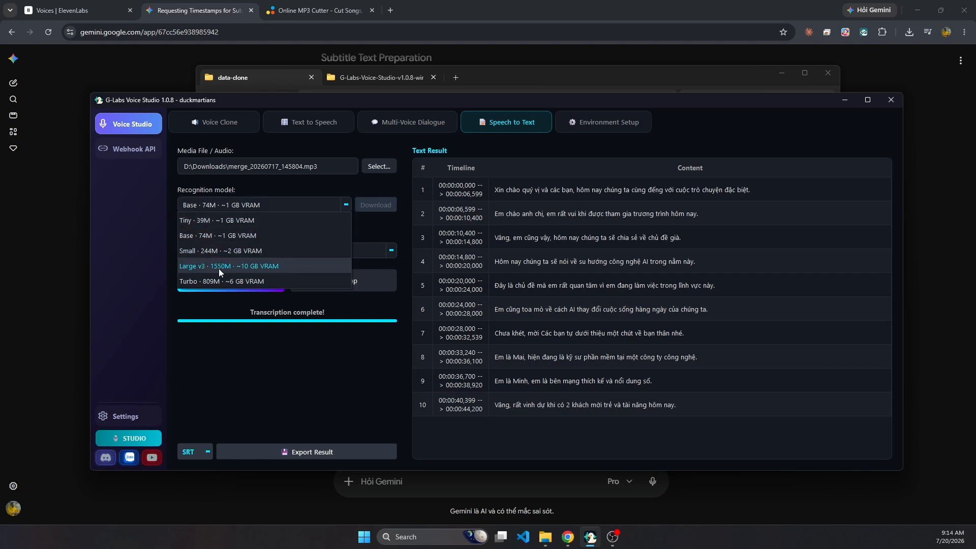
{"action": "left_click", "coordinate": [219, 283]}
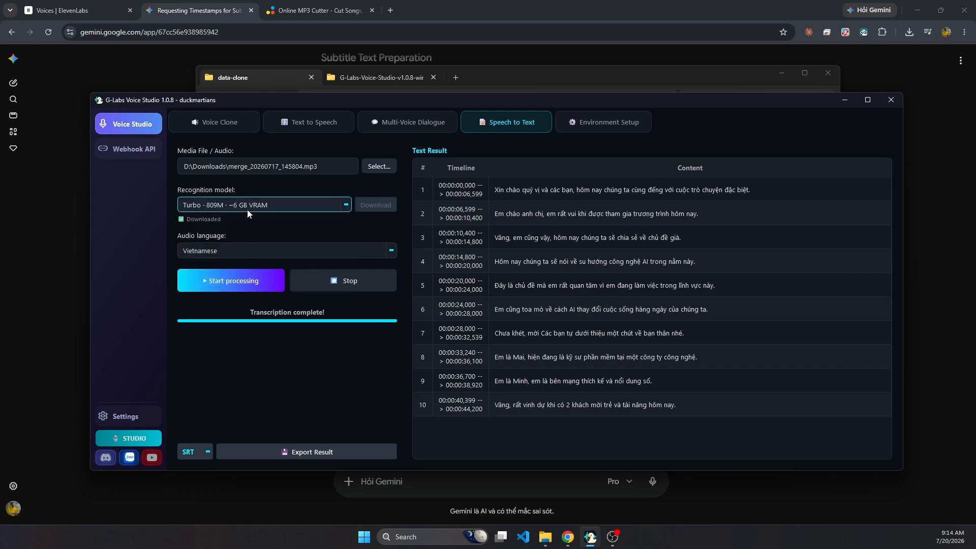
{"action": "left_click", "coordinate": [227, 284]}
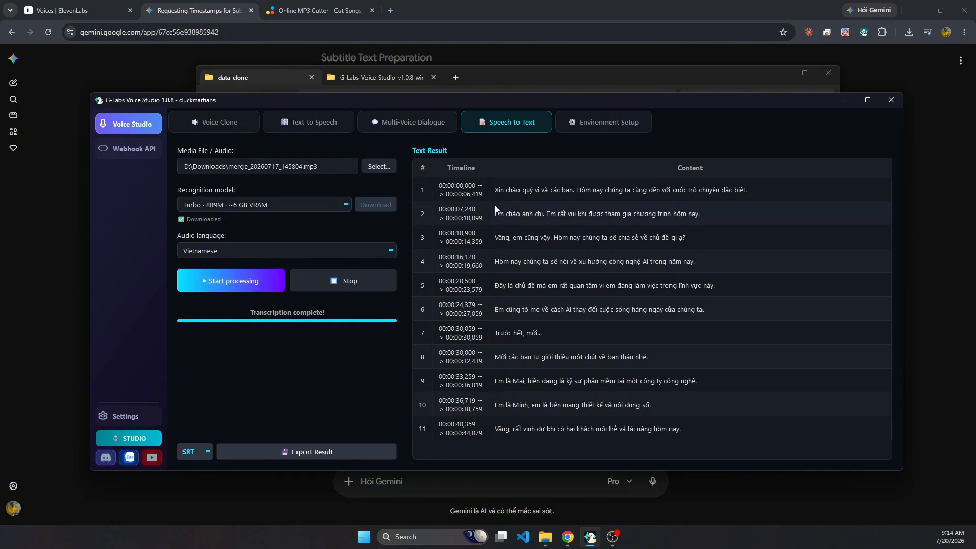
{"action": "left_click", "coordinate": [414, 122]}
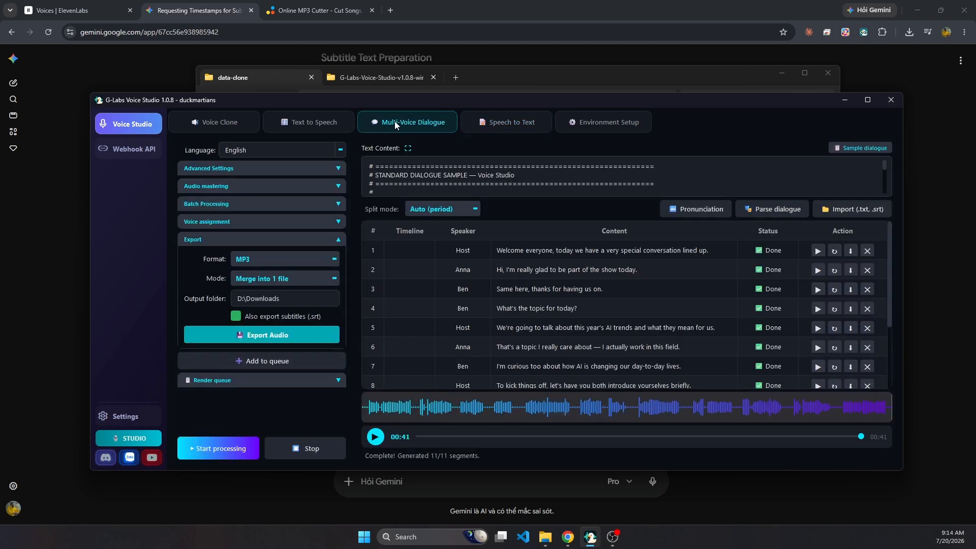
{"action": "left_click", "coordinate": [319, 118]}
{"action": "left_click", "coordinate": [239, 122]}
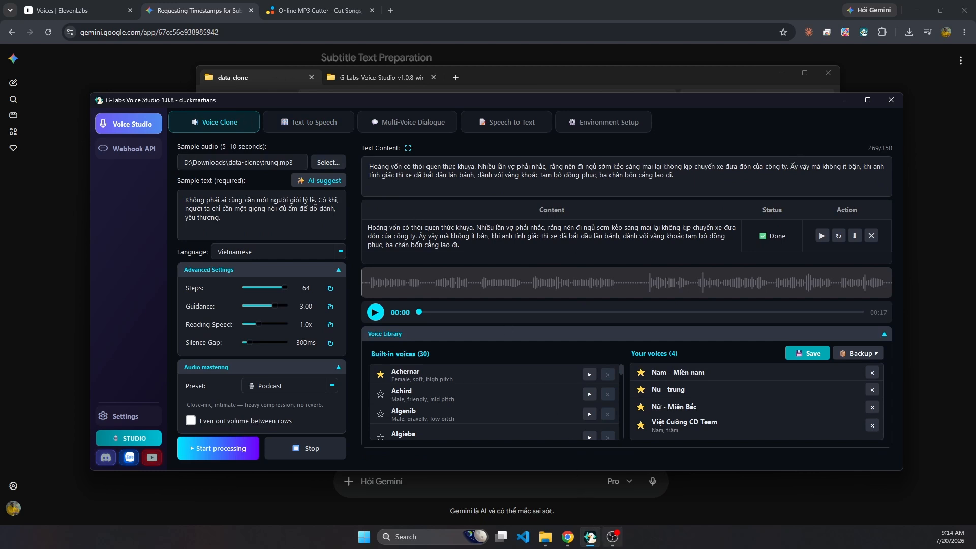
{"action": "left_click", "coordinate": [613, 536]}
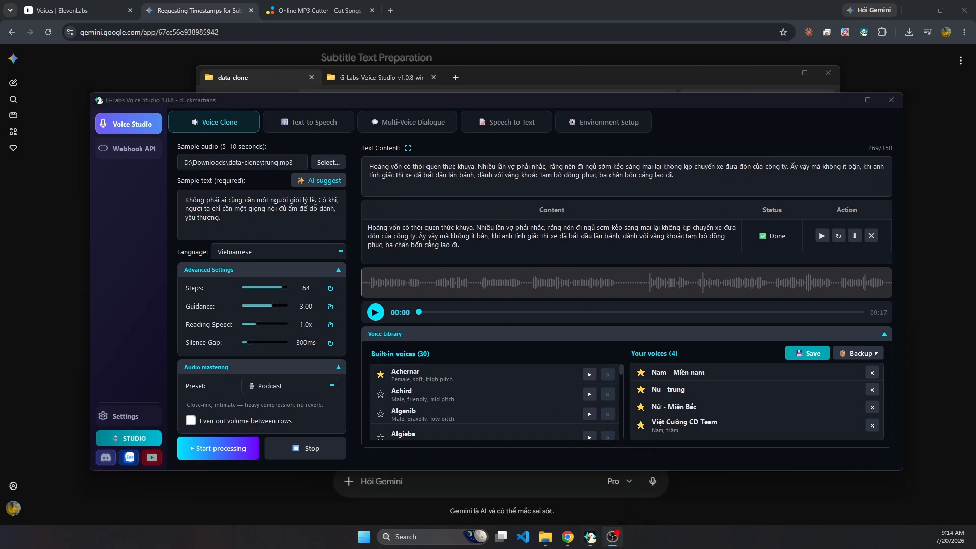